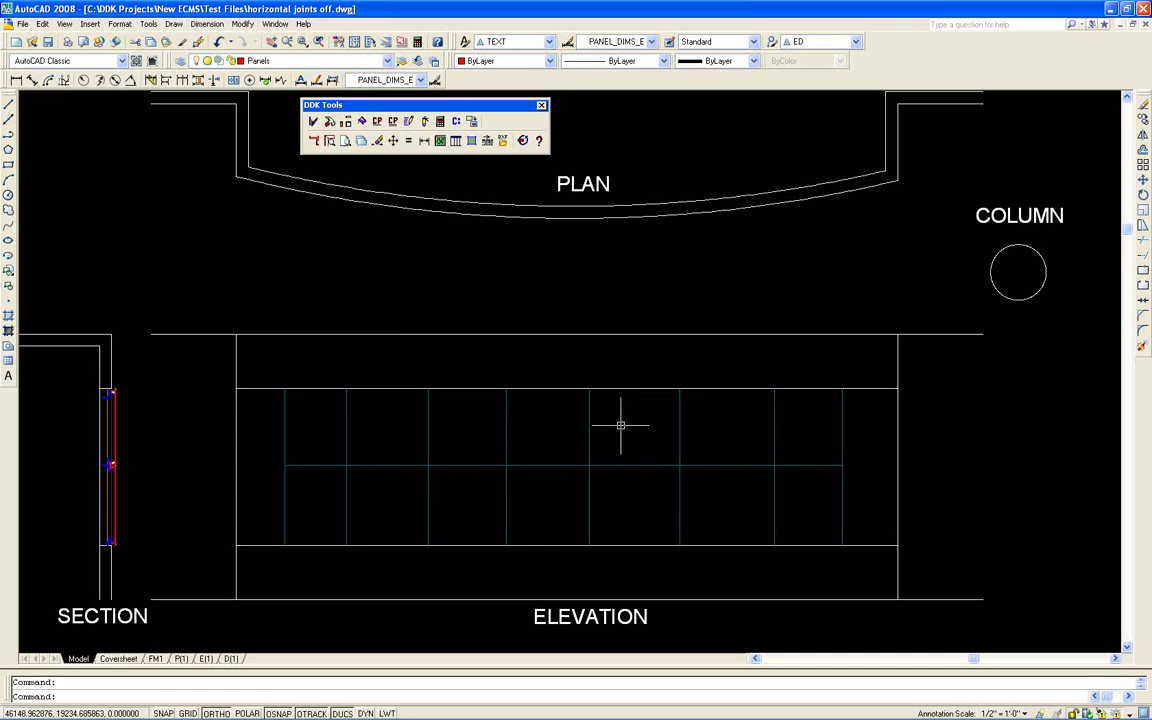
# Step: Draw a polyline along the elevation grid's top edge from corner to corner
pyautogui.click(8, 133)
pyautogui.click(300, 340)
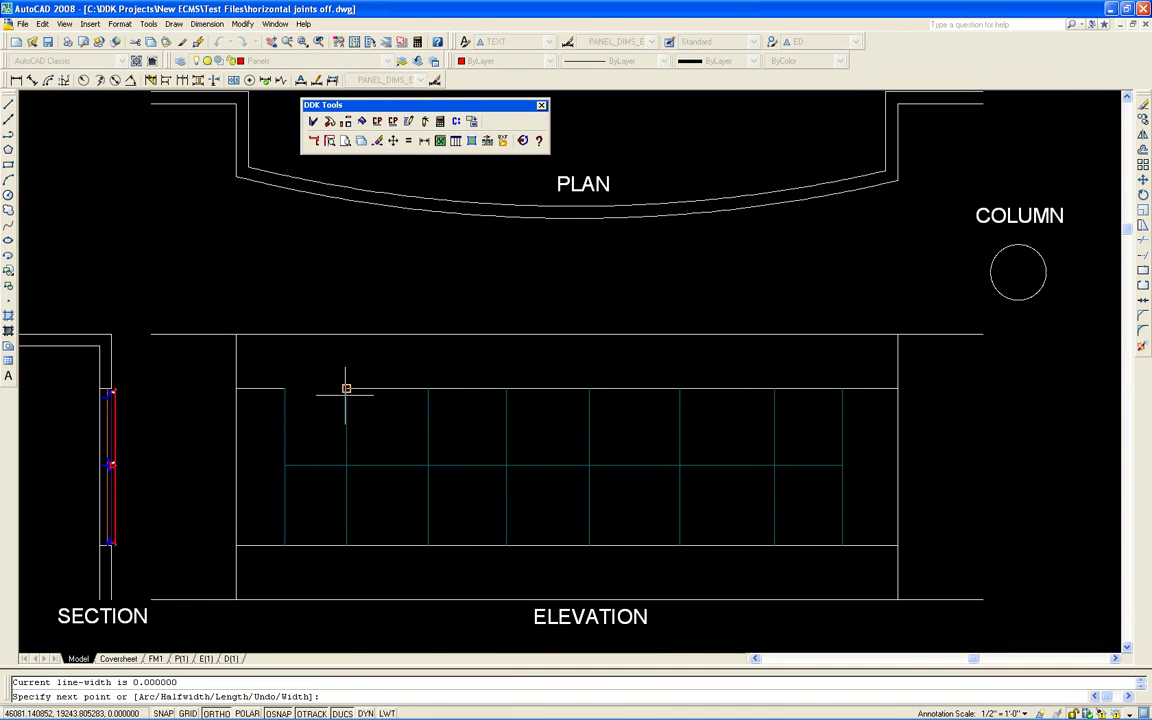
pyautogui.click(428, 389)
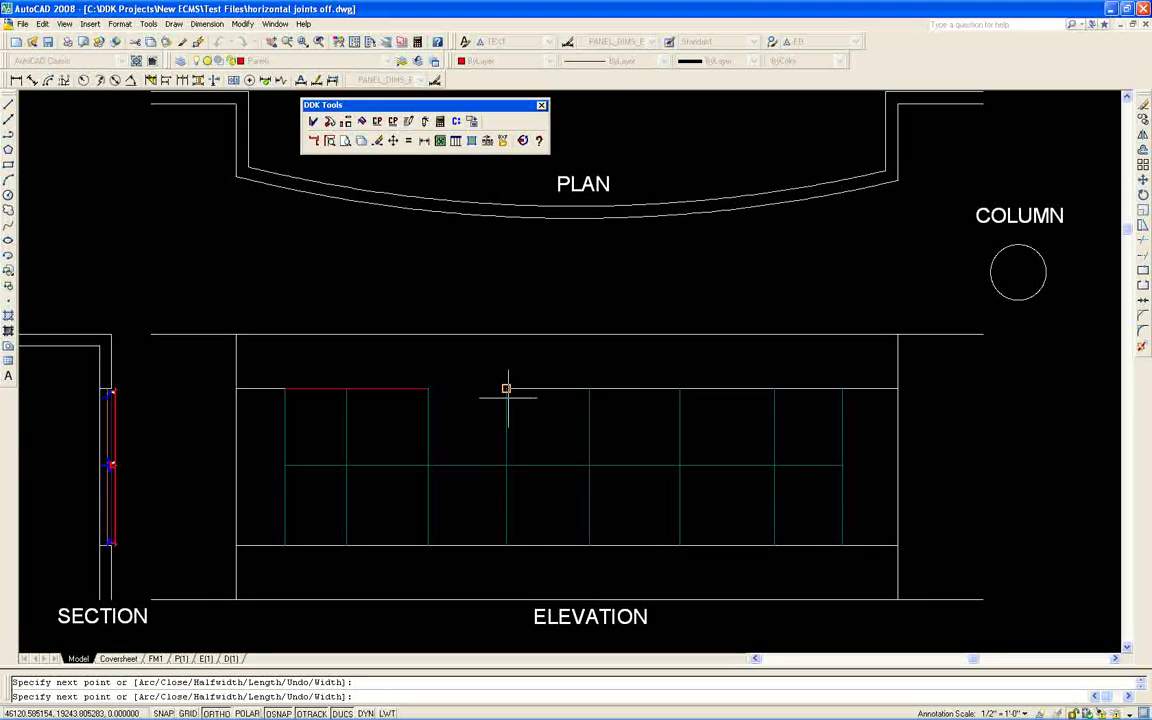
pyautogui.click(680, 389)
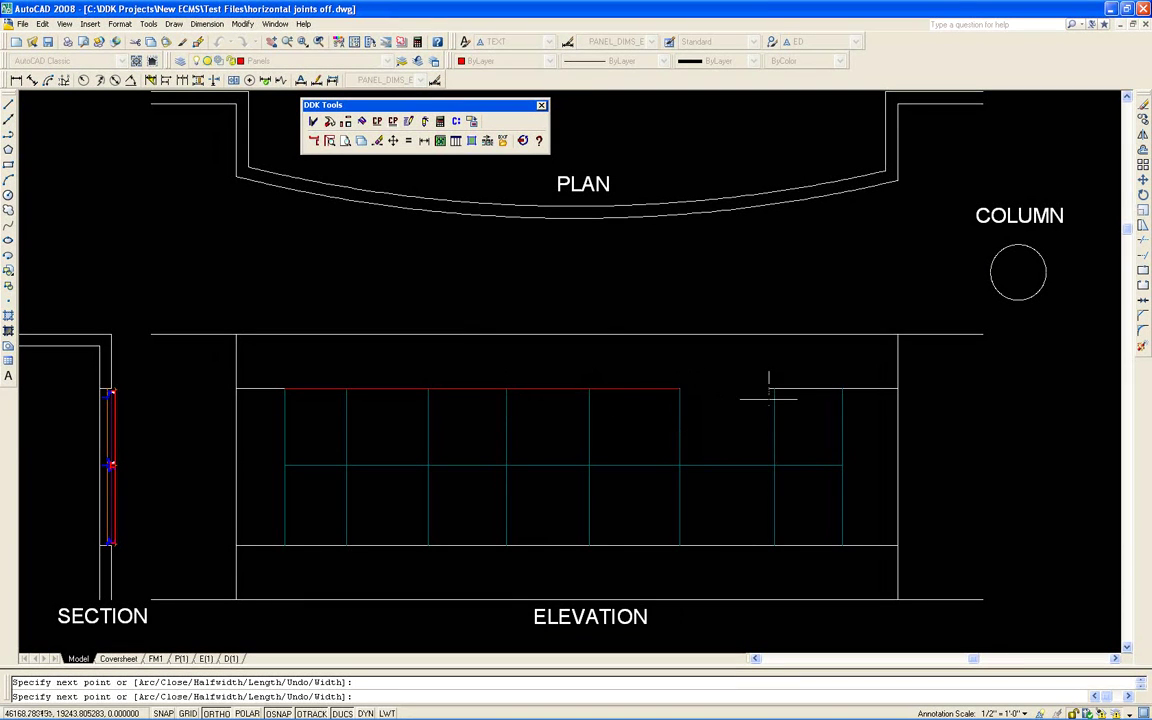
pyautogui.click(842, 389)
pyautogui.press('Return')
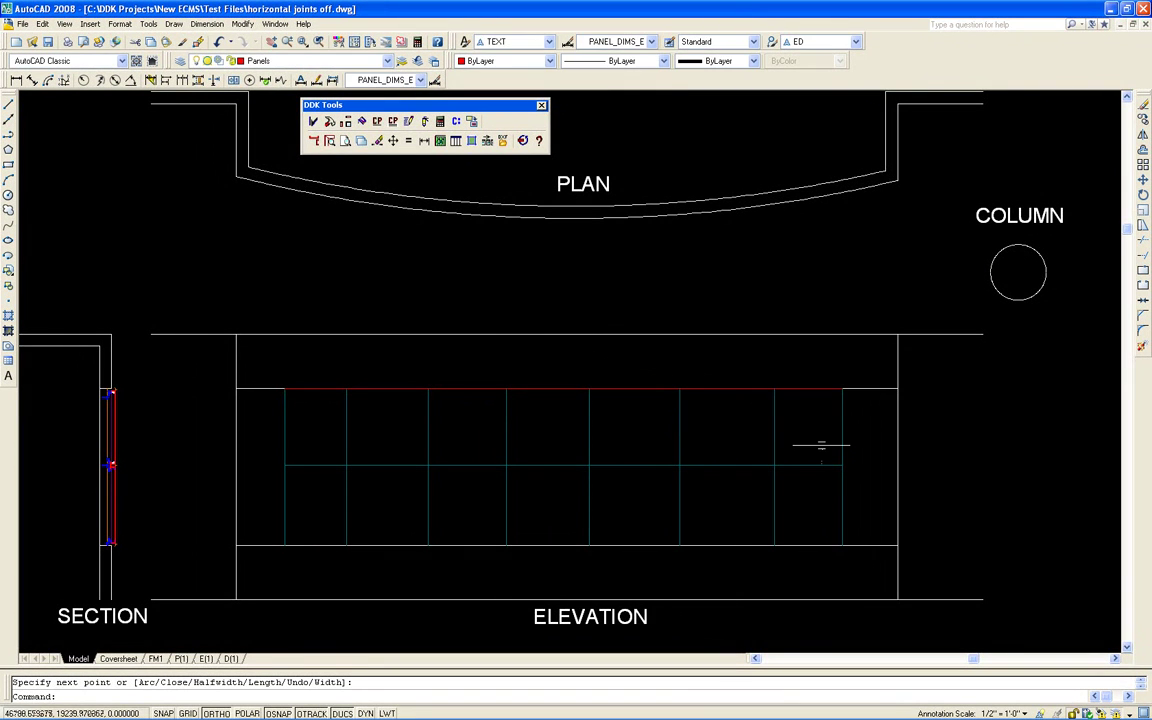
# Step: Move the red top line up to sit between the plan and elevation
pyautogui.press('m')
pyautogui.press('Return')
pyautogui.click(805, 389)
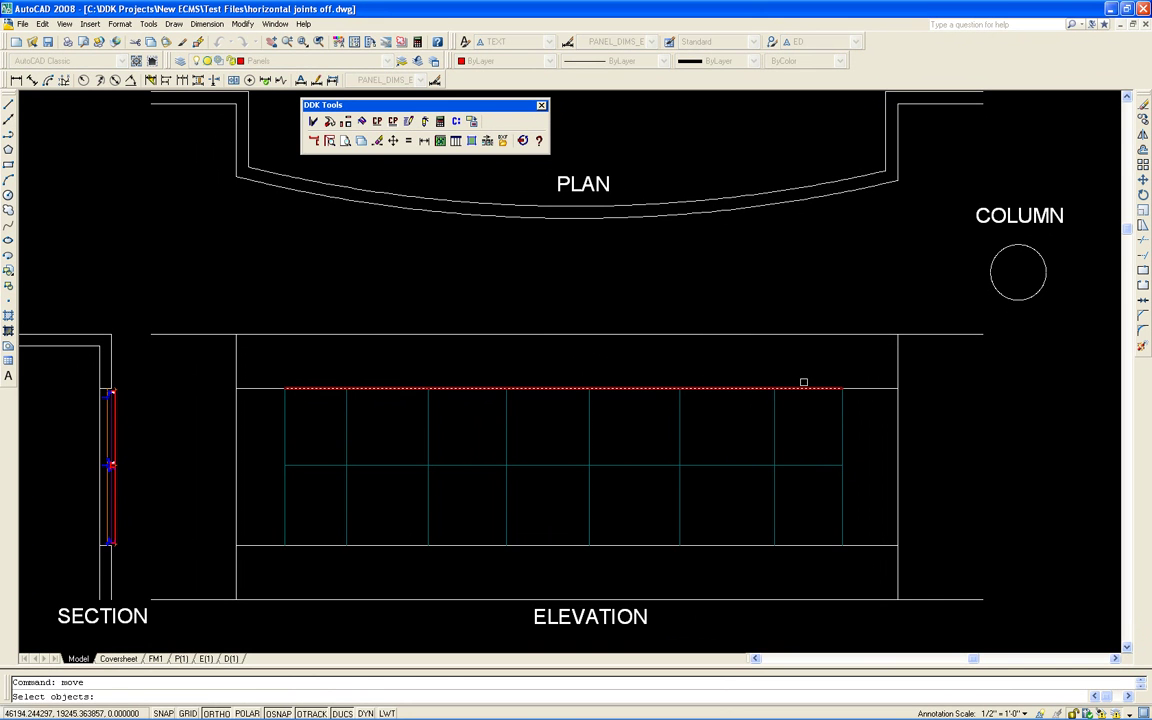
pyautogui.press('Return')
pyautogui.click(808, 389)
pyautogui.click(805, 263)
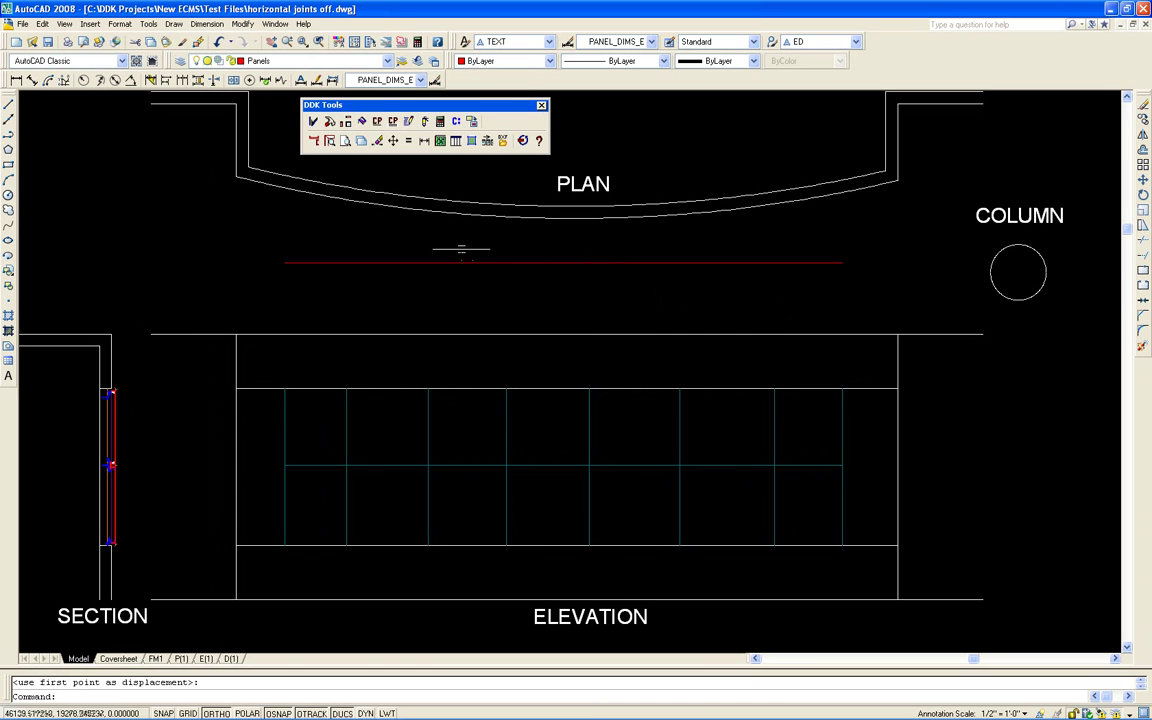
# Step: Generate automatic wall joints along the red polyline at every panel seam, value 35
pyautogui.click(329, 121)
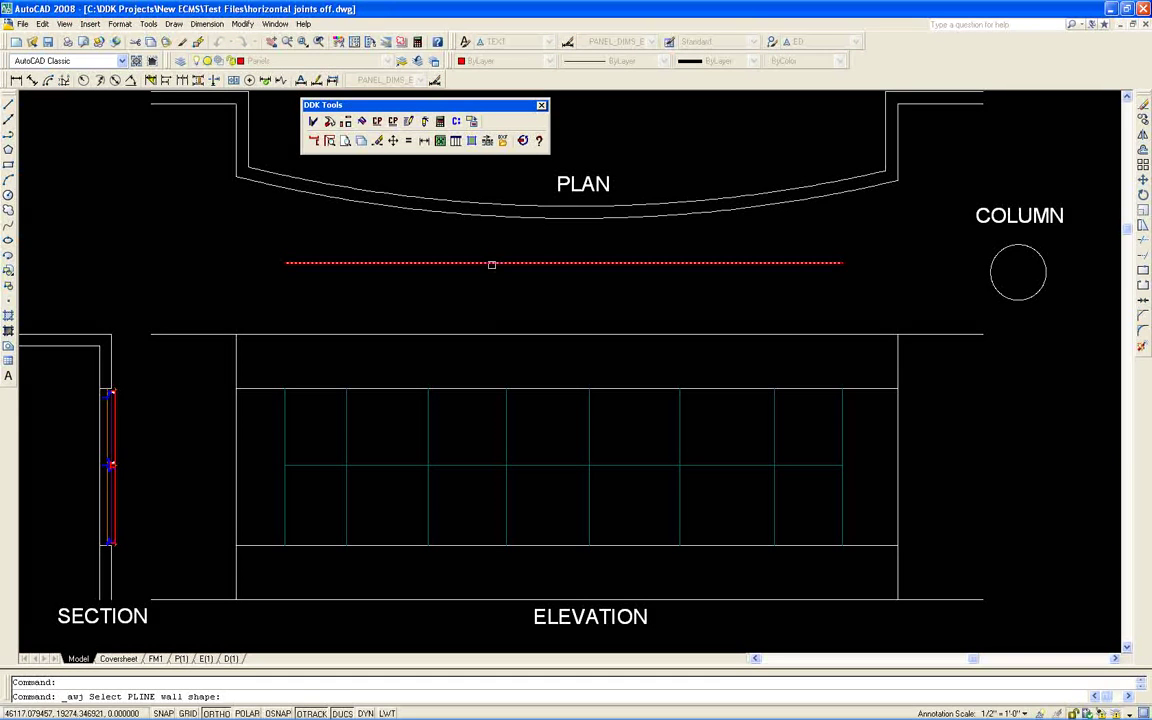
pyautogui.click(491, 264)
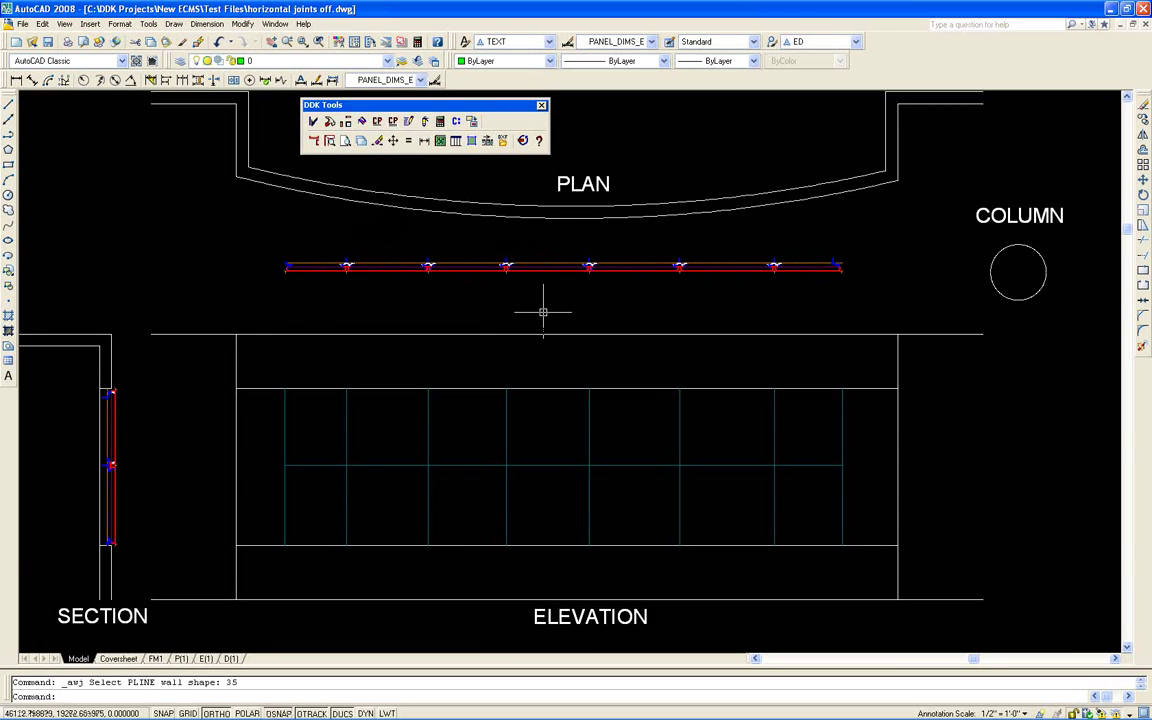
pyautogui.scroll(5, 304, 256)
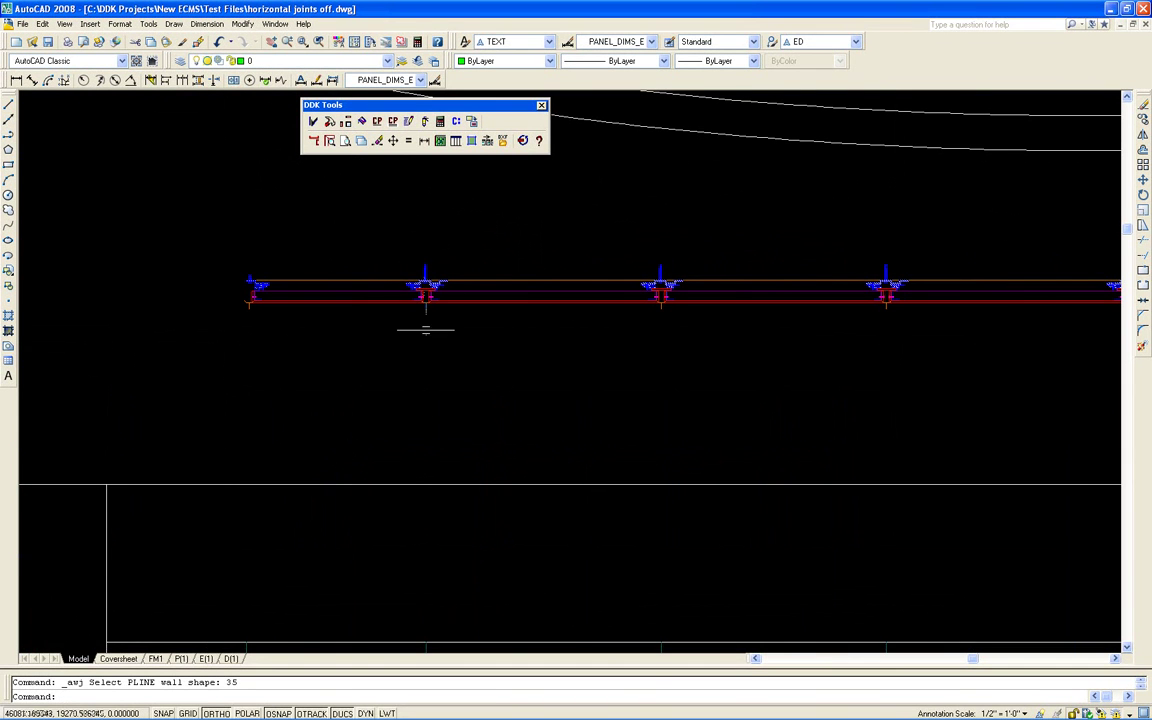
pyautogui.scroll(-2, 425, 329)
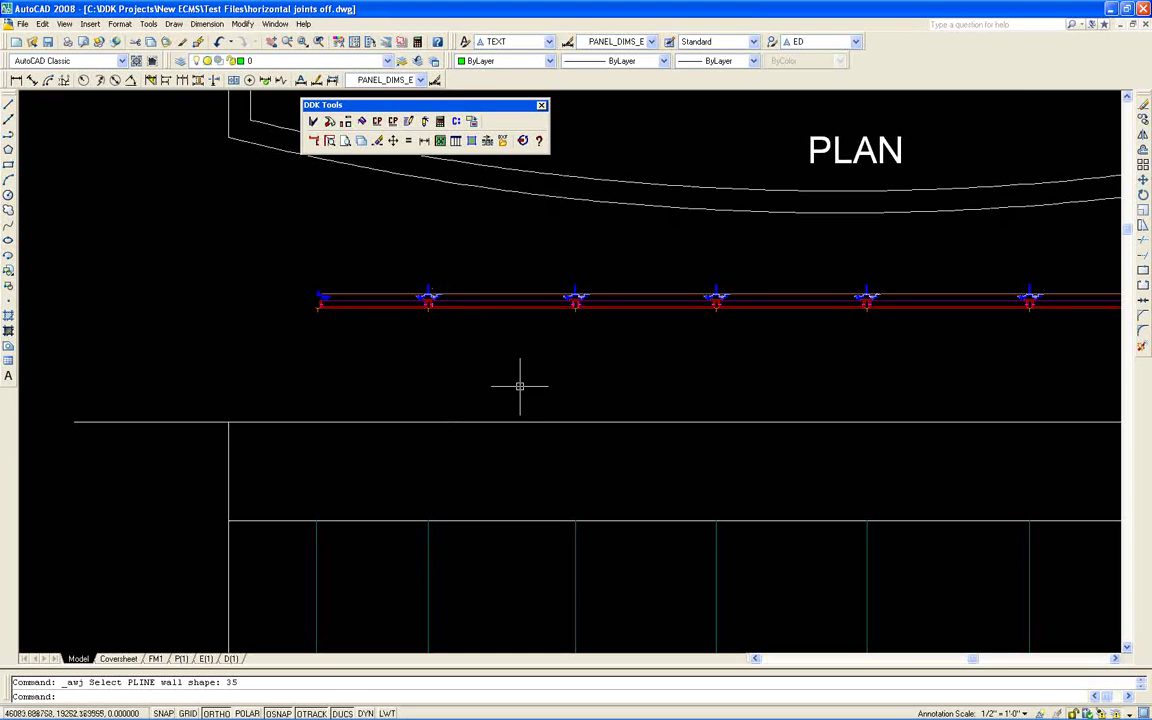
pyautogui.scroll(-2, 503, 358)
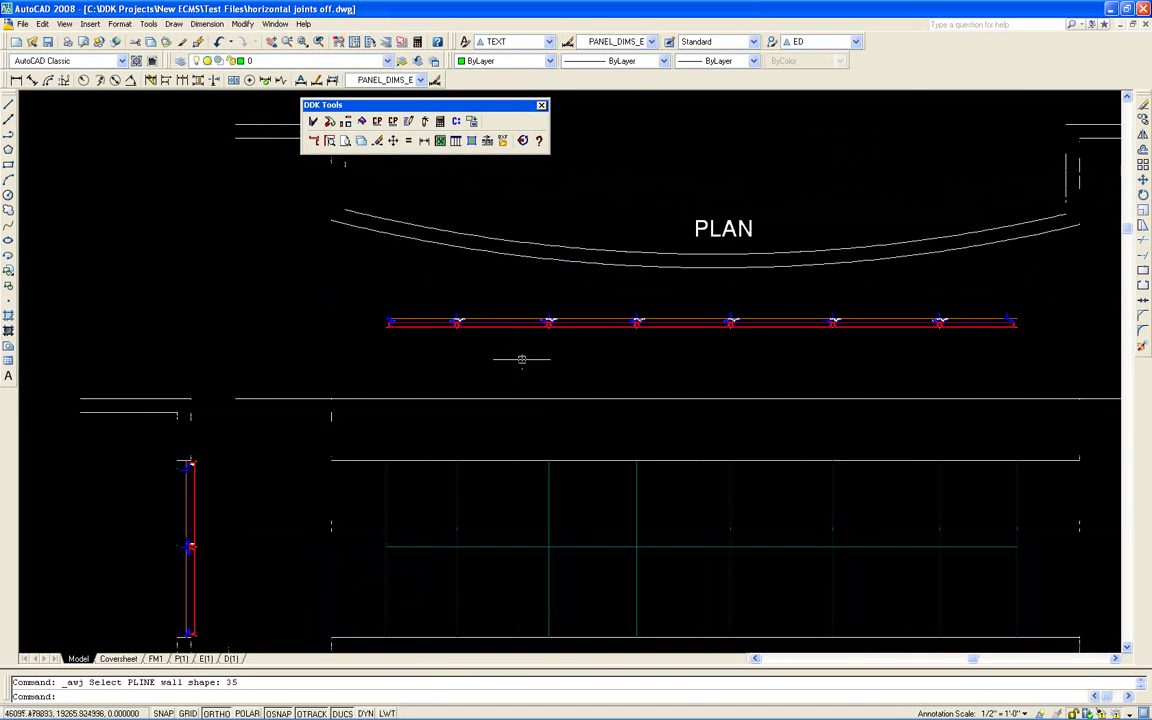
pyautogui.moveTo(522, 357); pyautogui.dragTo(442, 347, button='middle')
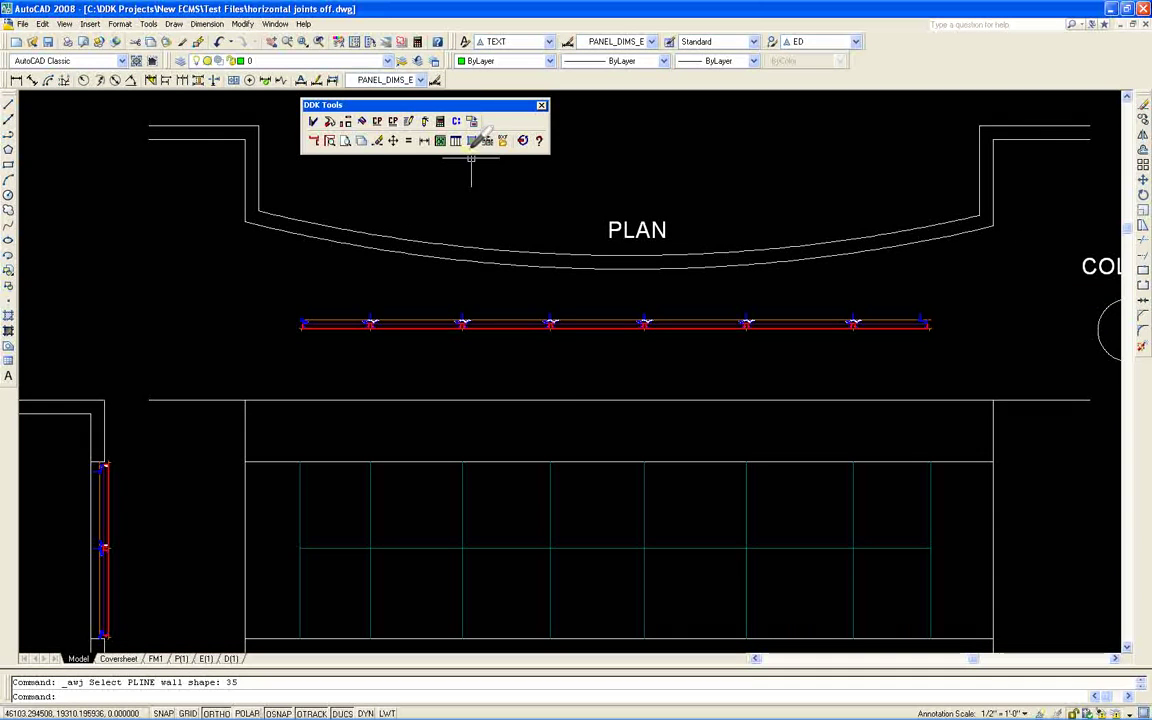
# Step: Project the straight joint line onto the plan's wall arc as Curved Panel Face panels
pyautogui.click(471, 121)
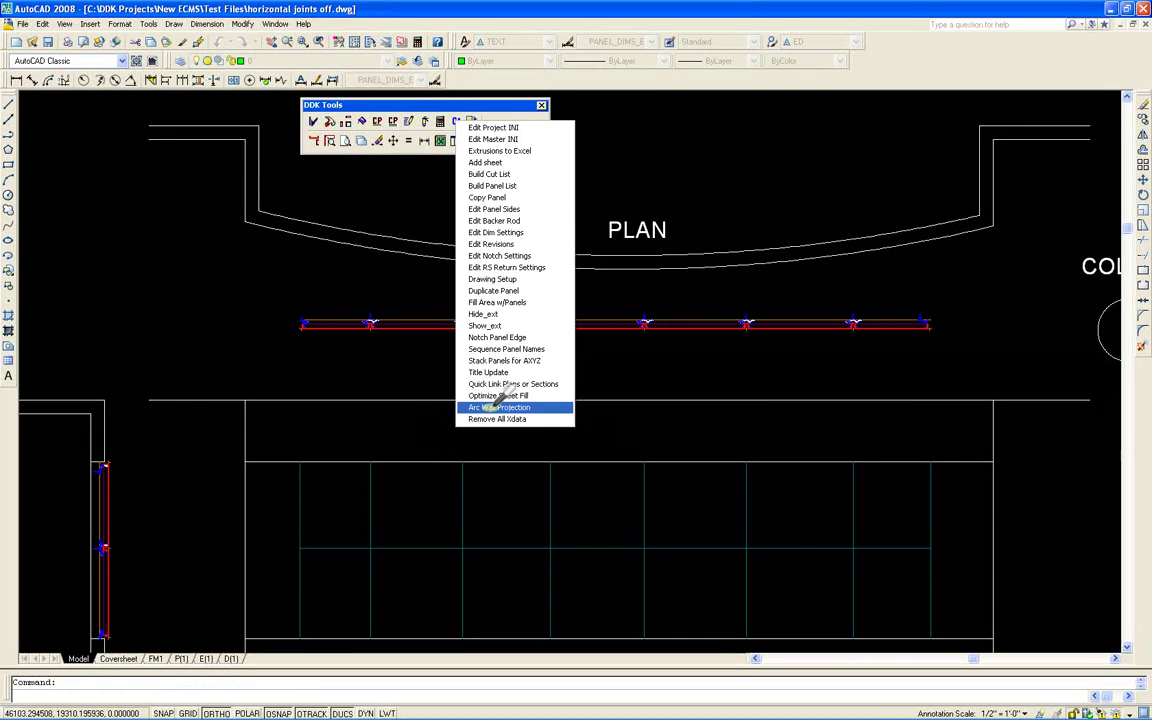
pyautogui.click(495, 407)
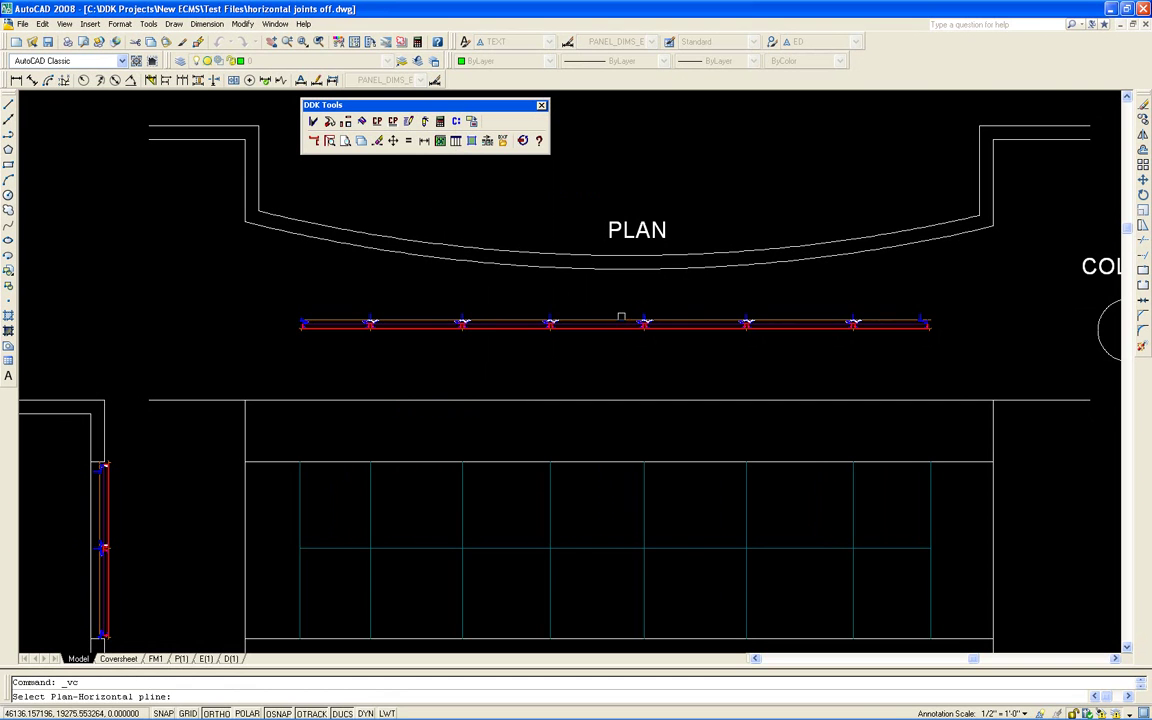
pyautogui.click(621, 319)
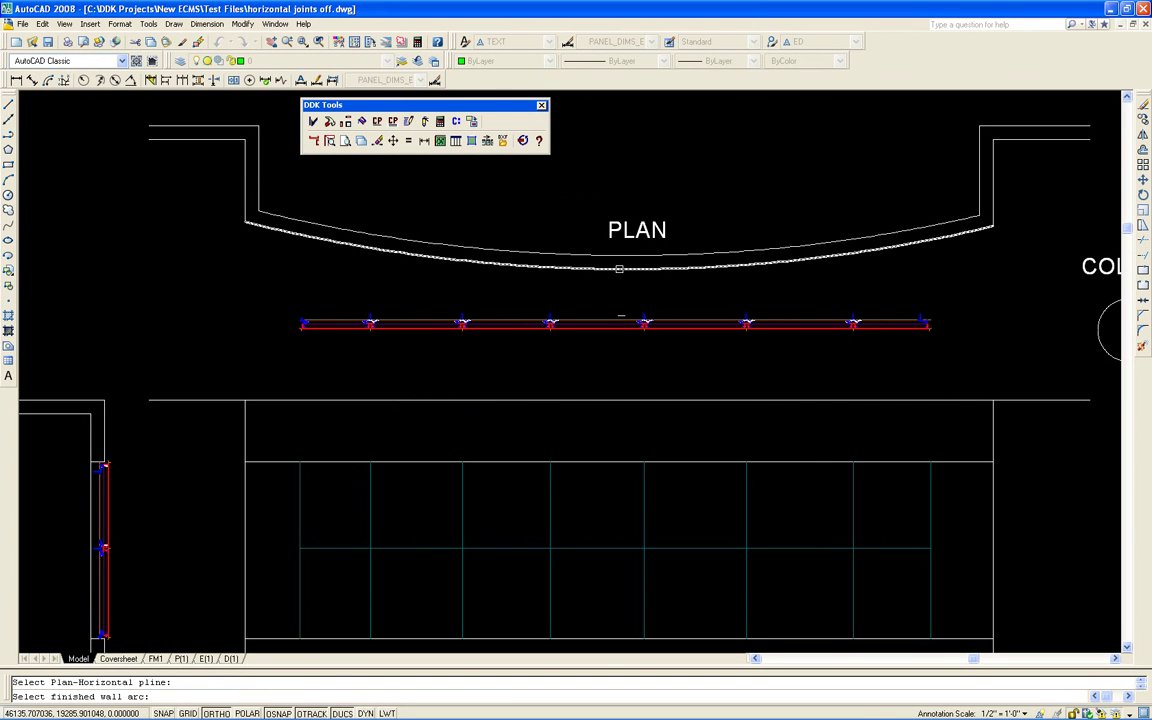
pyautogui.click(619, 269)
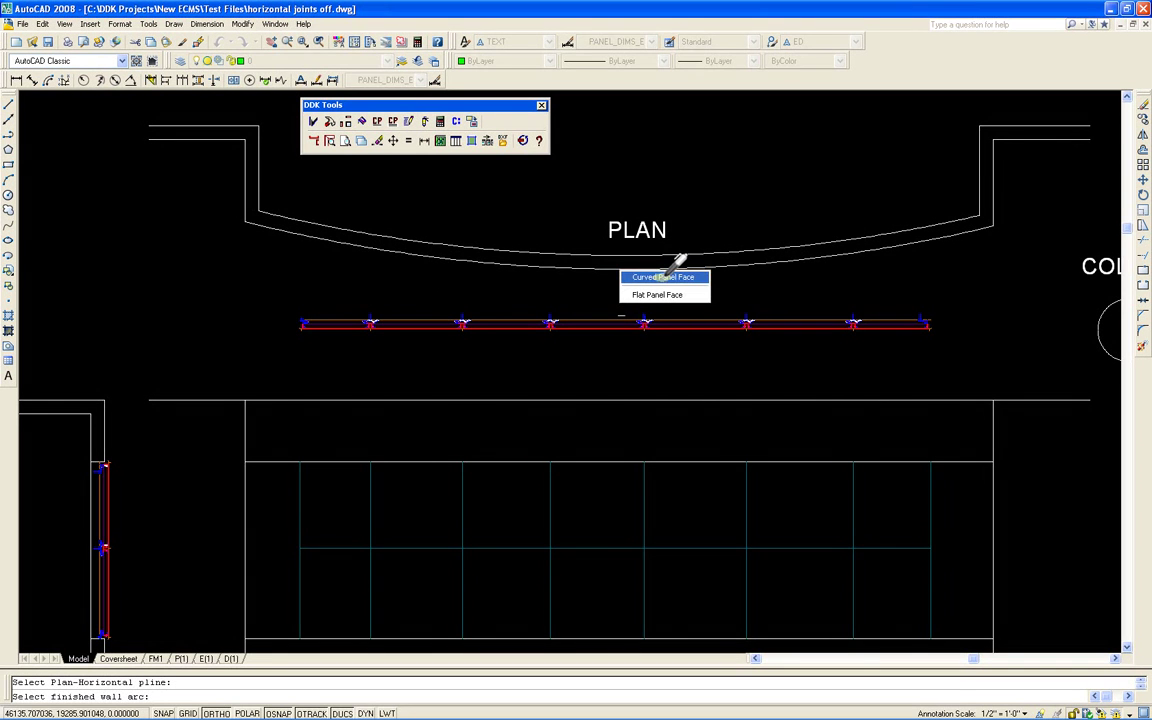
pyautogui.click(668, 276)
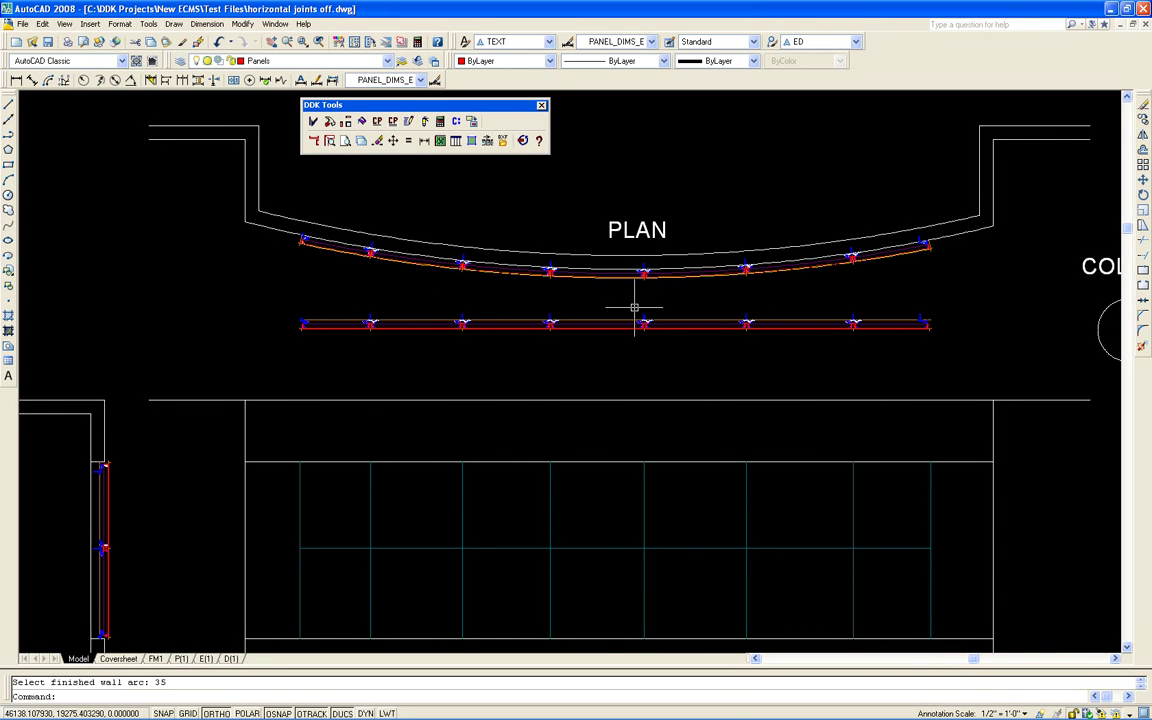
pyautogui.moveTo(640, 301)
pyautogui.mouseDown(button='middle')
pyautogui.moveTo(689, 327)
pyautogui.moveTo(712, 300)
pyautogui.mouseUp(button='middle')
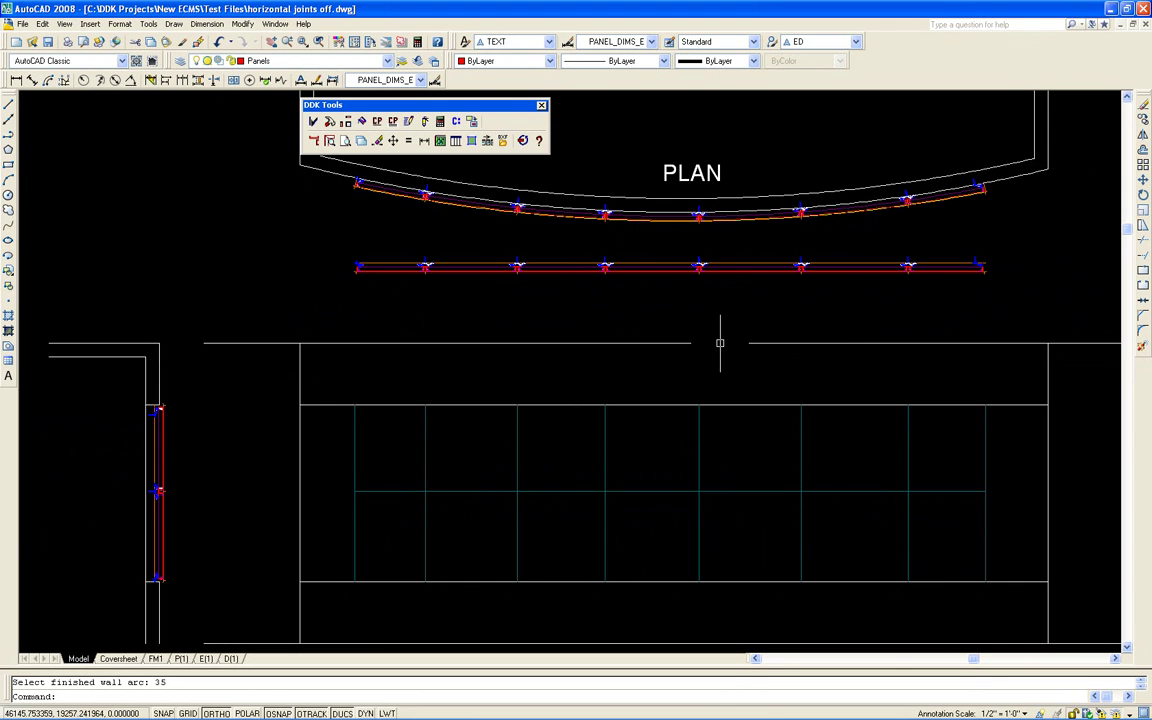
# Step: Project panel sides from the plan and section lines, numbering panels starting at w1
pyautogui.click(345, 121)
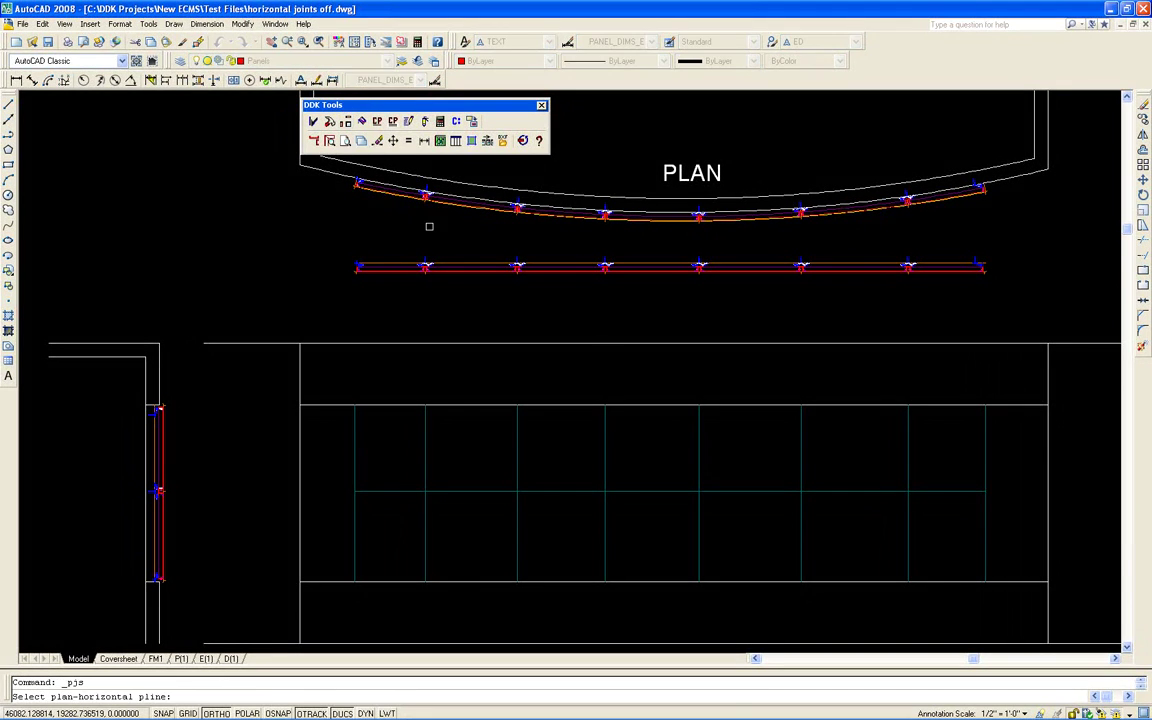
pyautogui.click(462, 263)
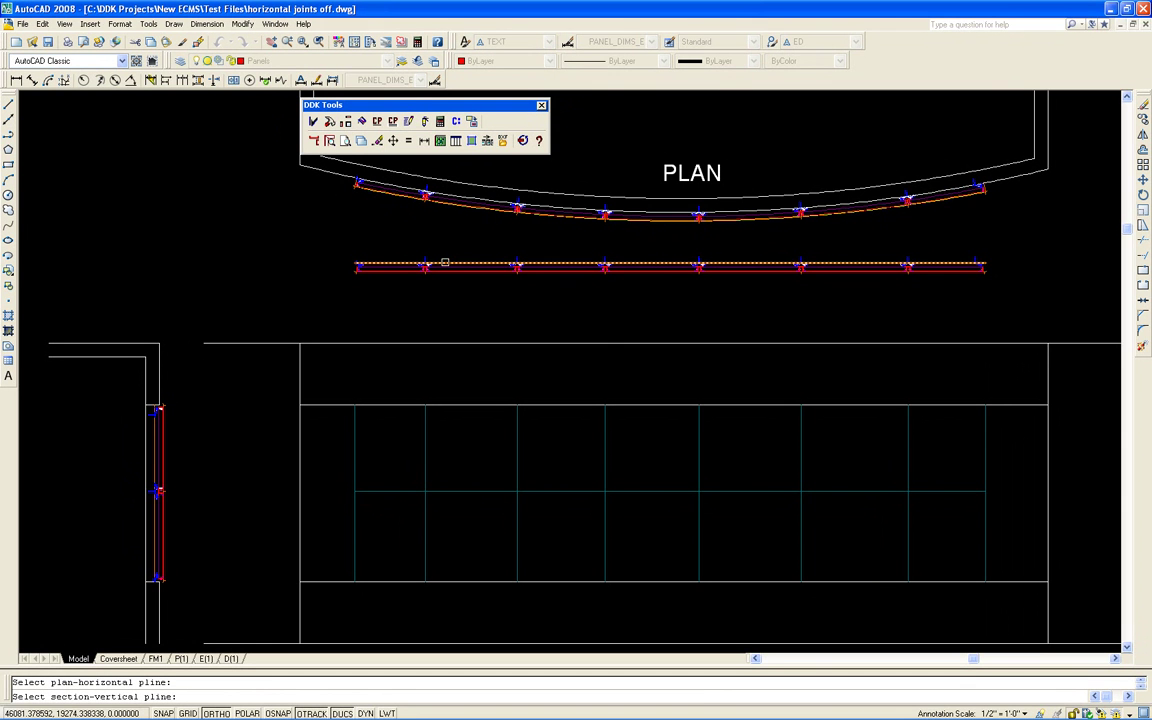
pyautogui.click(157, 424)
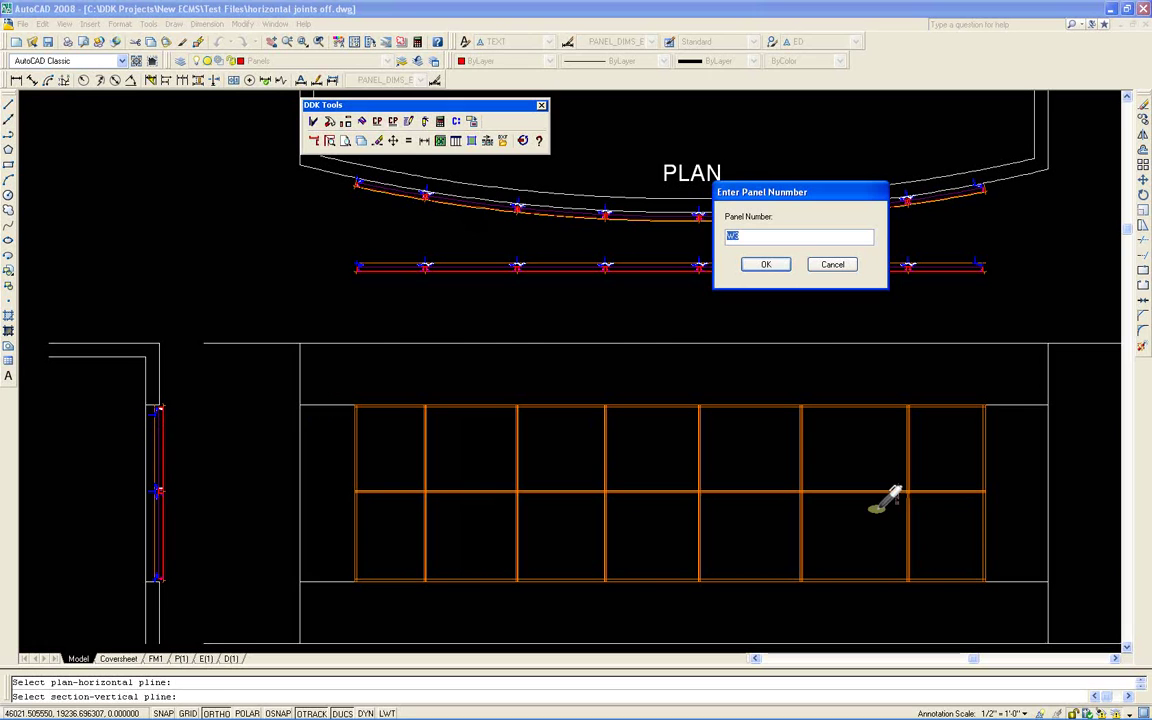
pyautogui.doubleClick(733, 234)
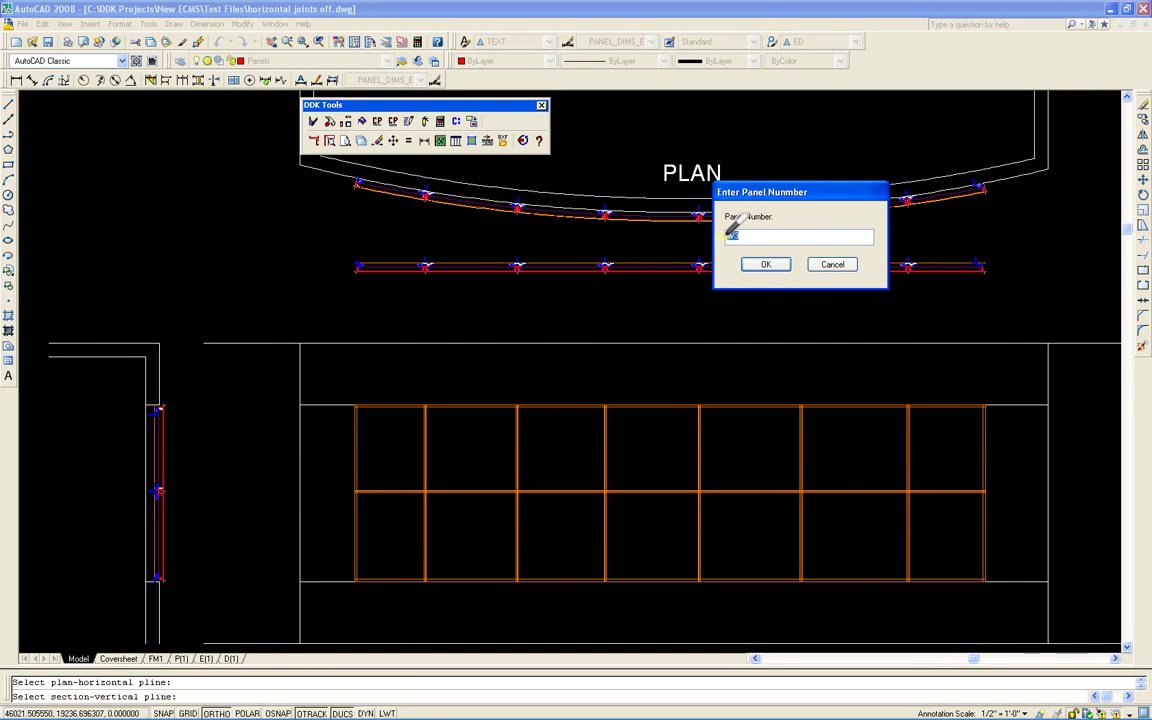
pyautogui.write('w1')
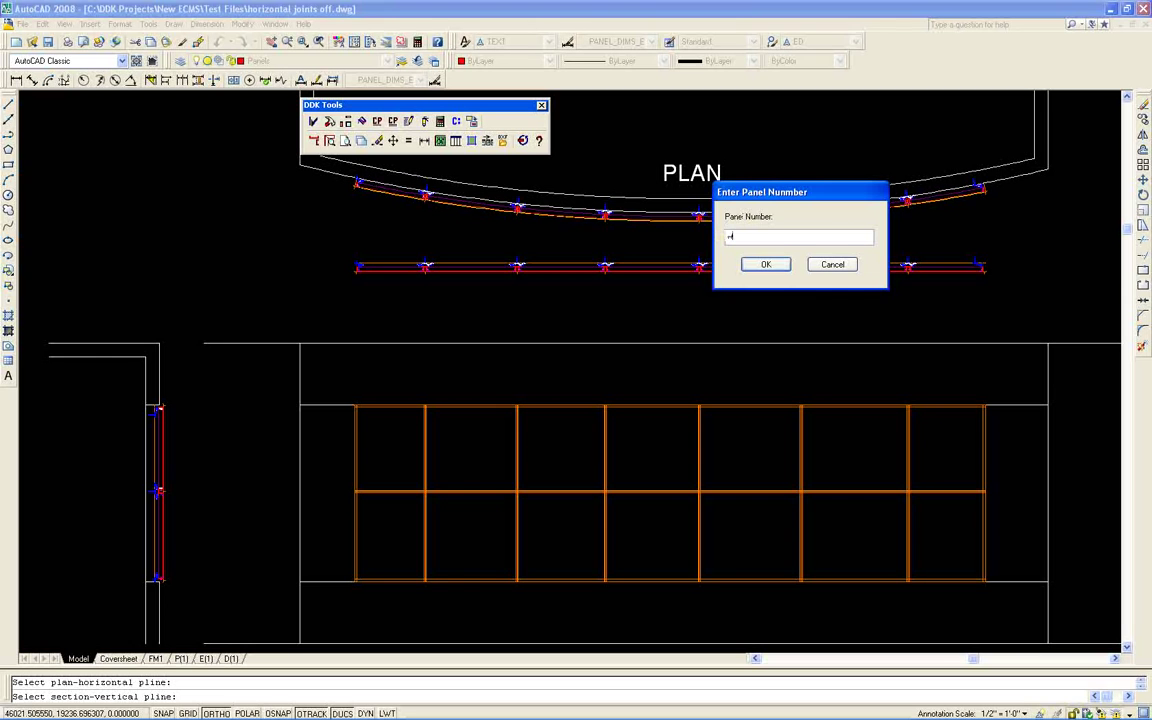
pyautogui.click(768, 263)
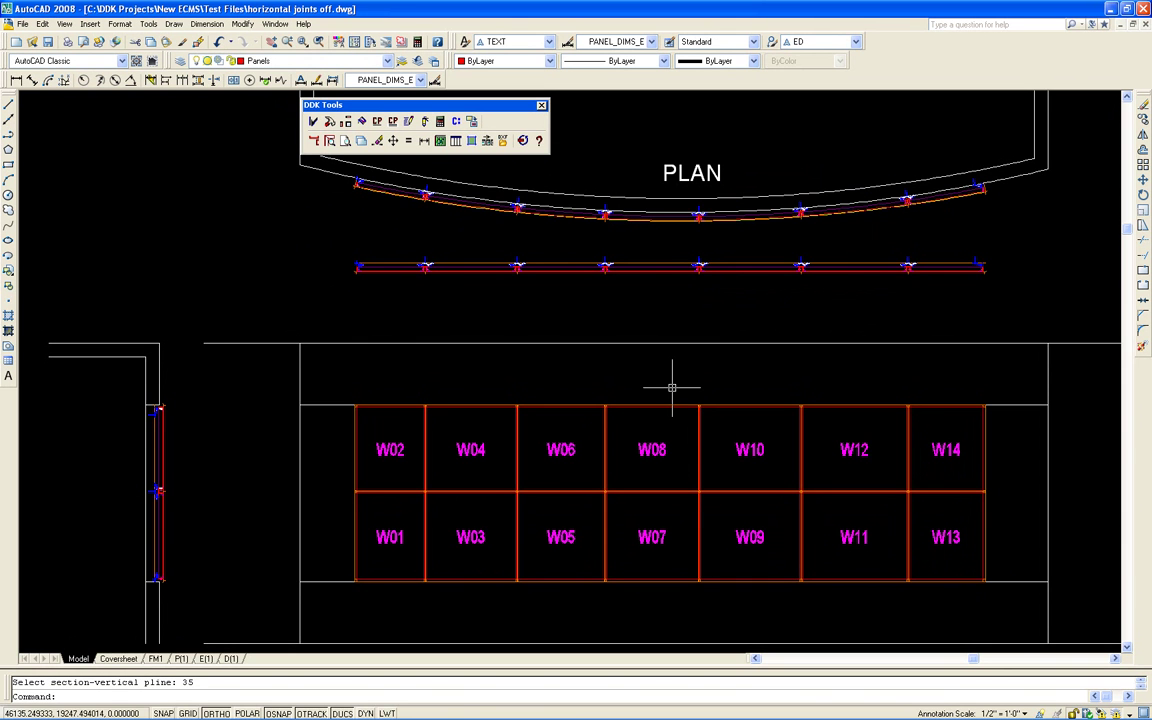
pyautogui.scroll(5, 619, 423)
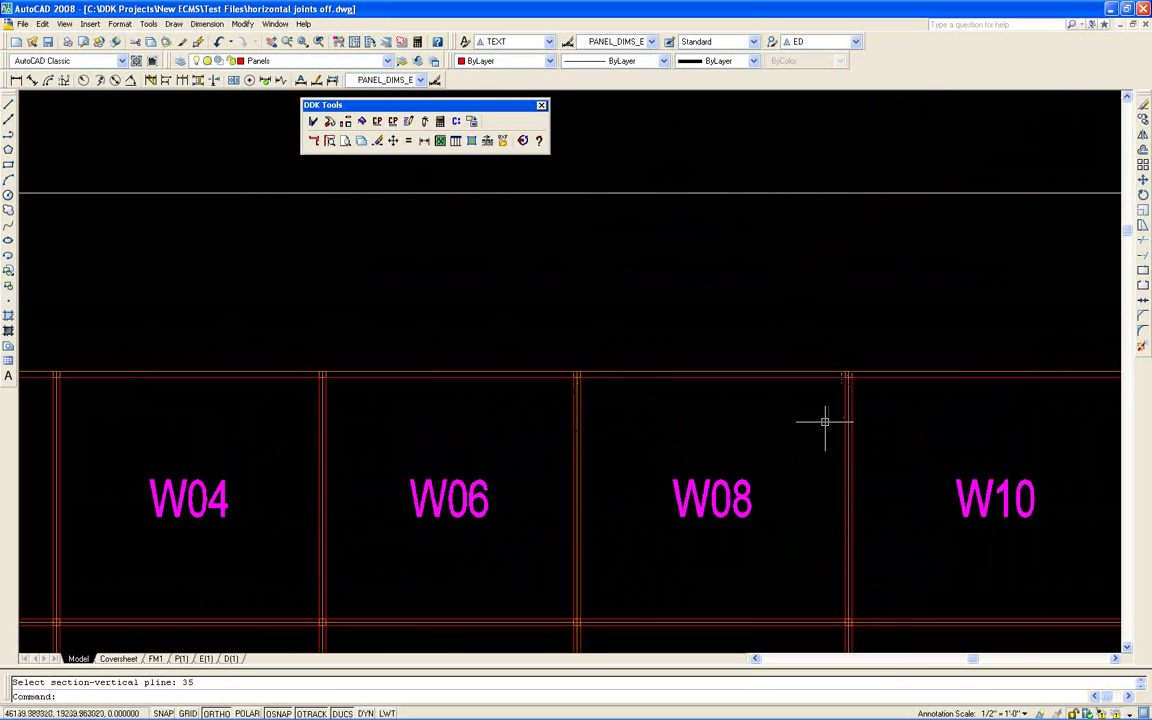
pyautogui.scroll(-4, 823, 419)
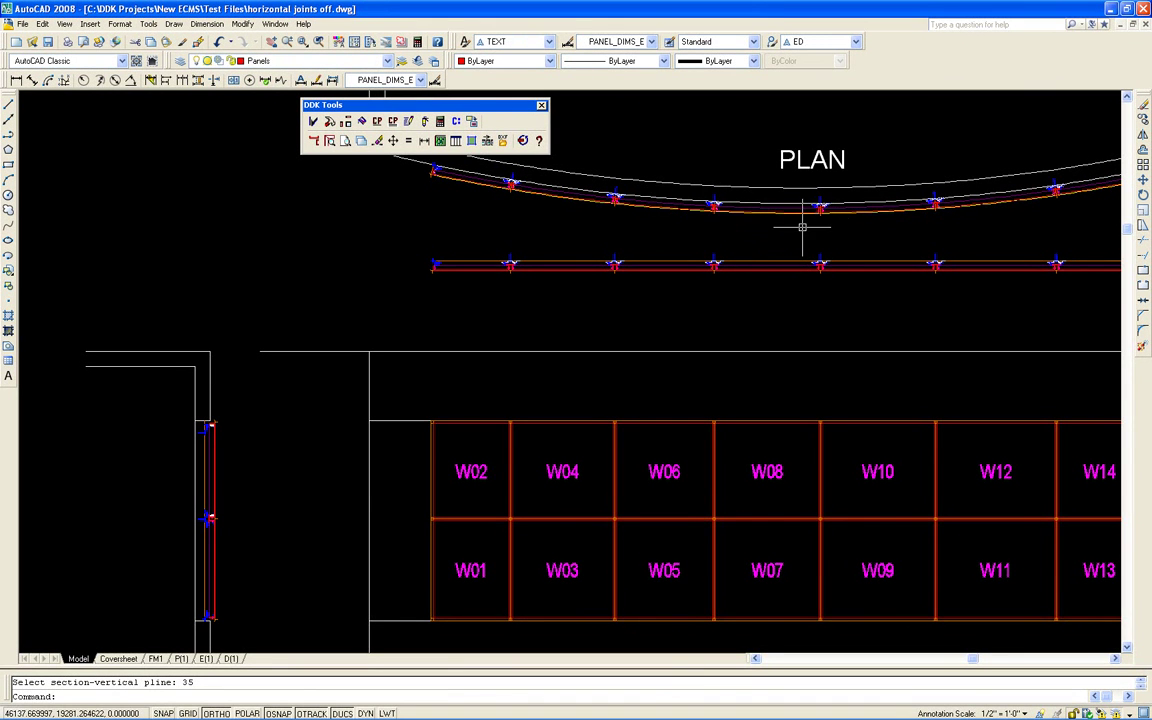
# Step: Link the curved plan to panel W07 and bring the whole W01–W14 elevation into view
pyautogui.click(467, 118)
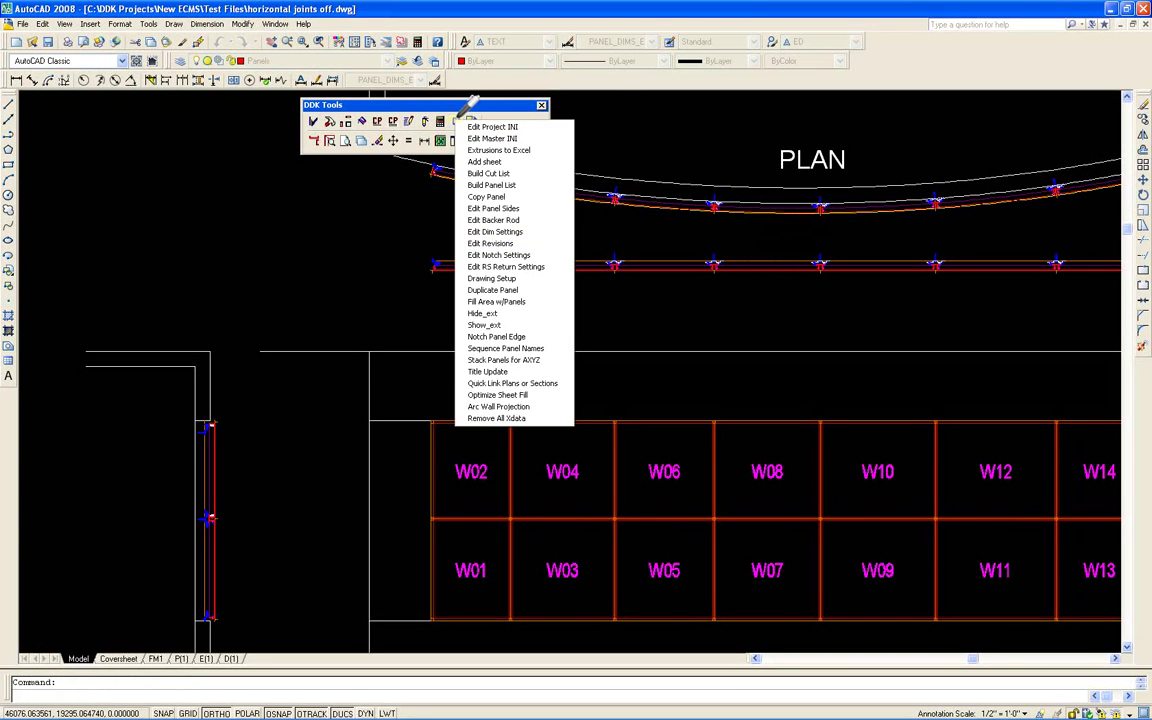
pyautogui.click(503, 383)
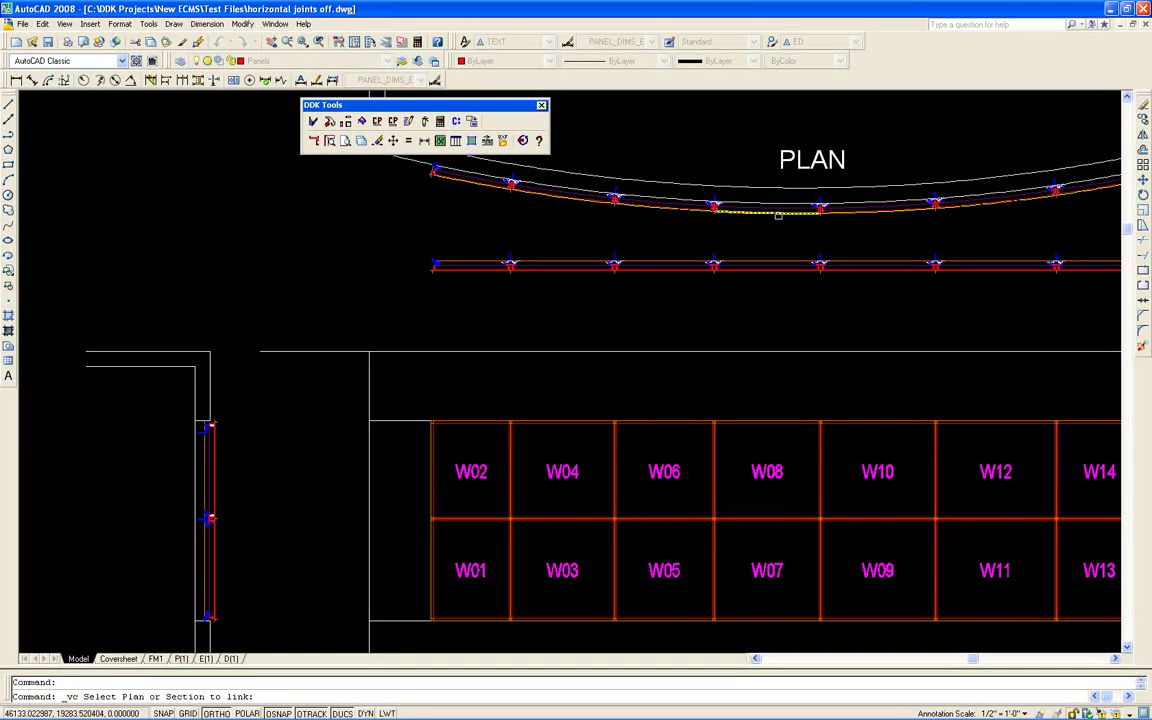
pyautogui.click(778, 215)
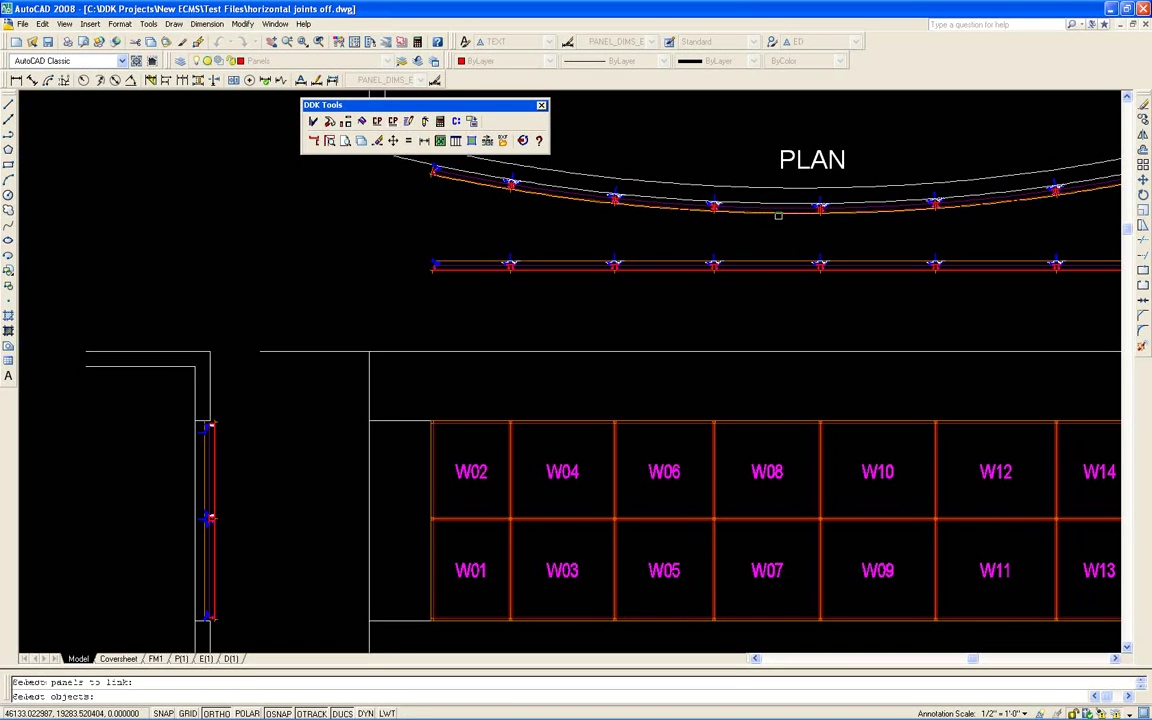
pyautogui.click(768, 561)
pyautogui.press('Return')
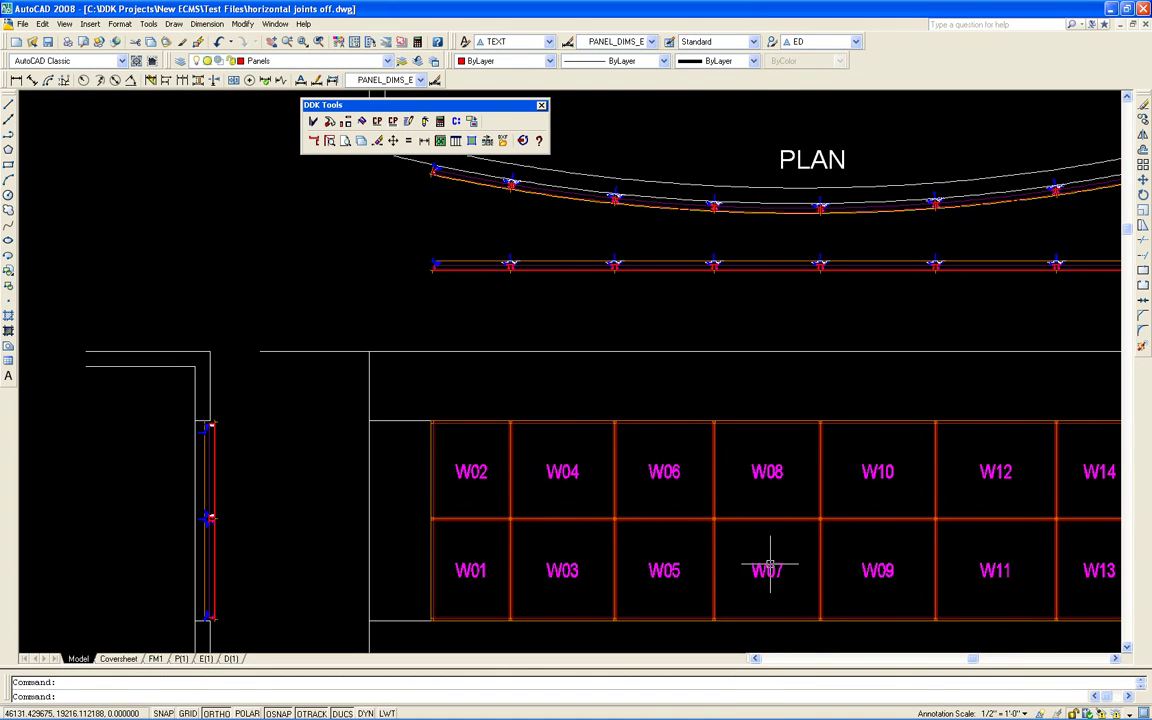
pyautogui.moveTo(784, 509)
pyautogui.mouseDown(button='middle')
pyautogui.moveTo(699, 504)
pyautogui.moveTo(641, 527)
pyautogui.mouseUp(button='middle')
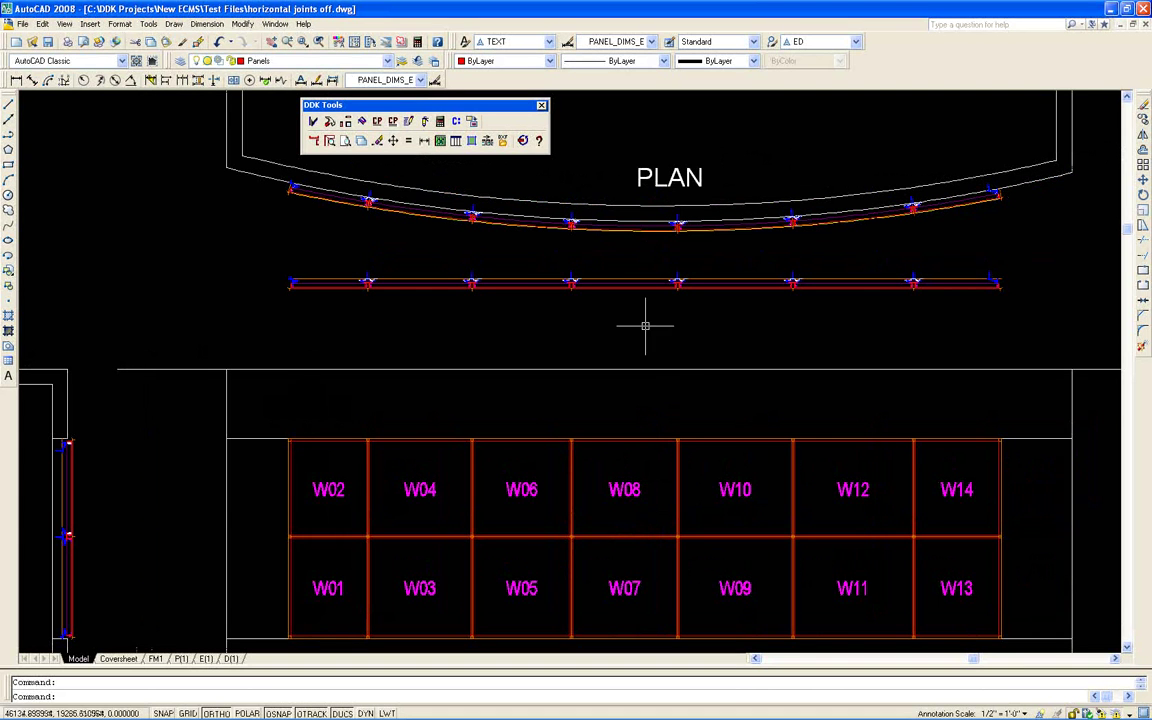
# Step: Dimension one curved plan panel segment with a 20 1/16" arc length
pyautogui.click(48, 80)
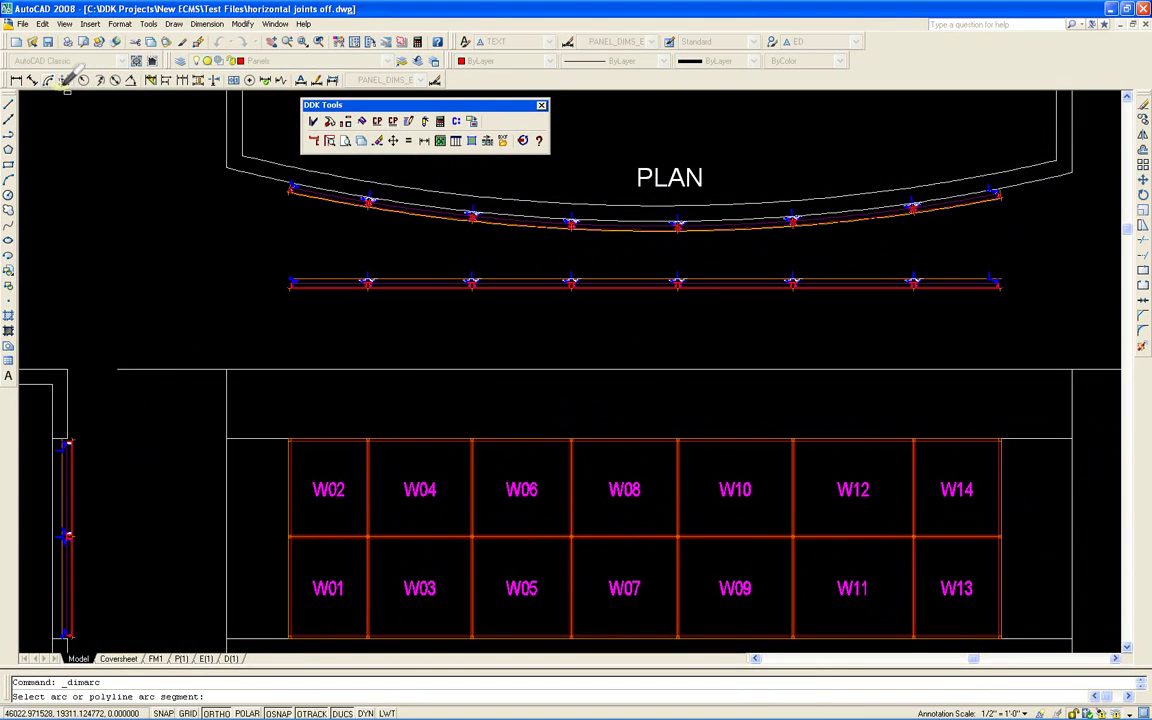
pyautogui.click(628, 232)
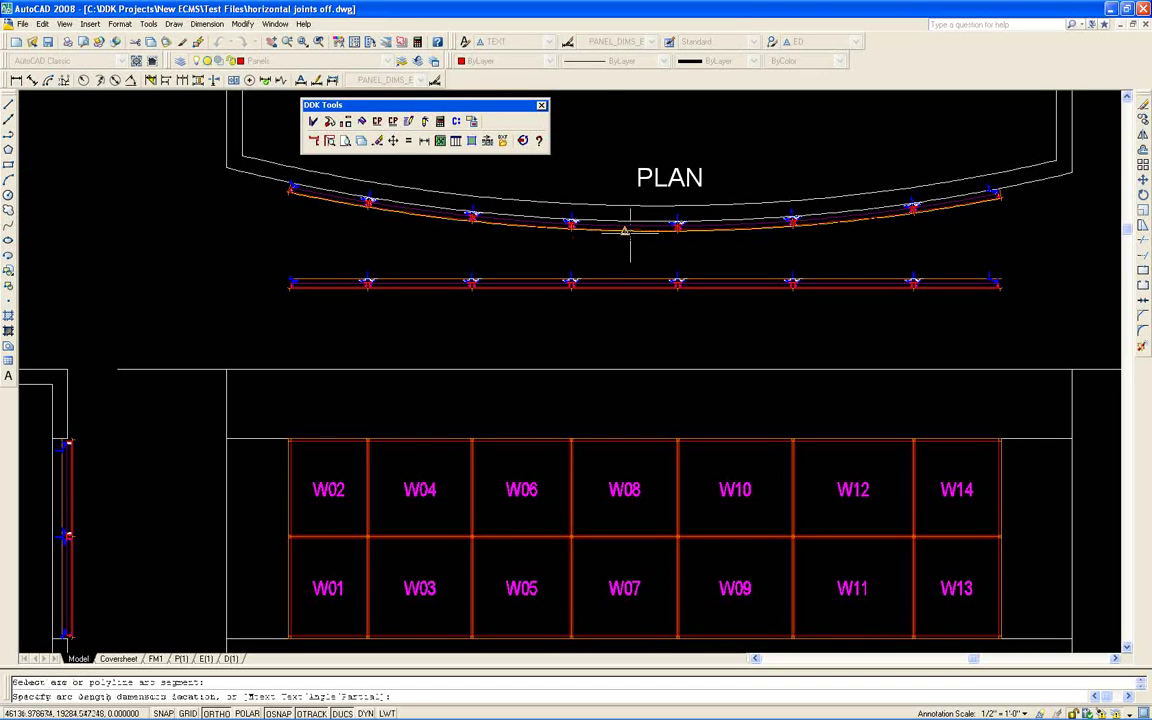
pyautogui.click(623, 250)
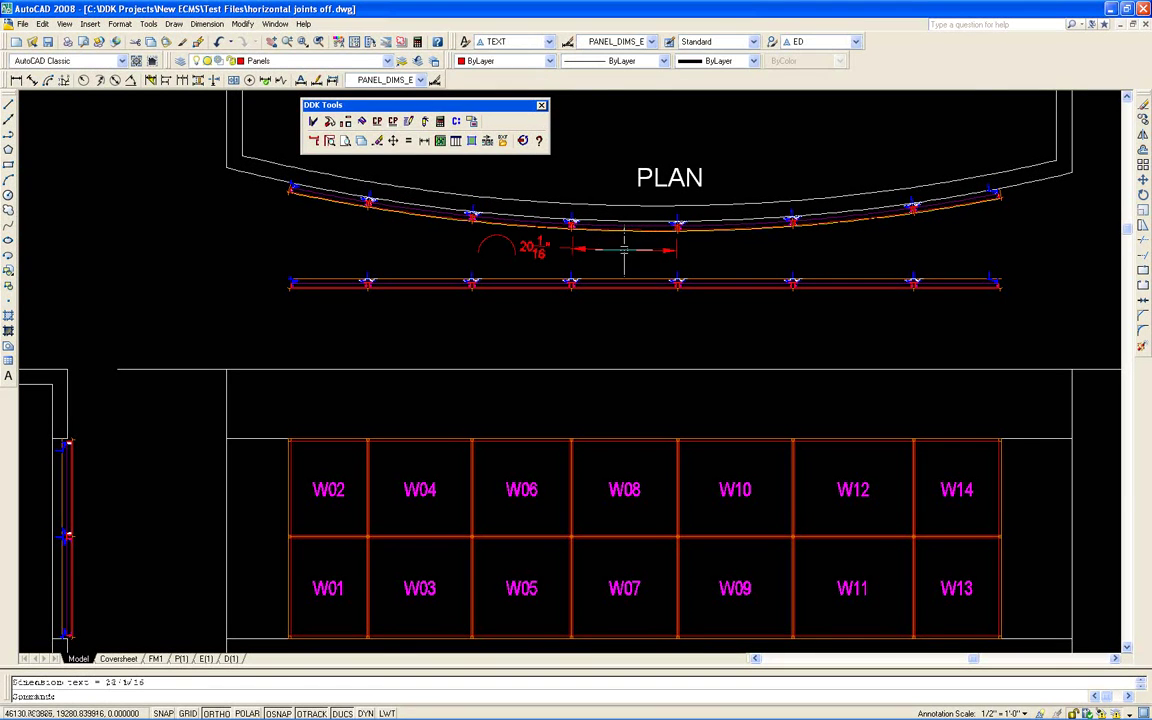
# Step: Select W07 and W08 in the Draw Flat Panel list and draw them
pyautogui.click(472, 140)
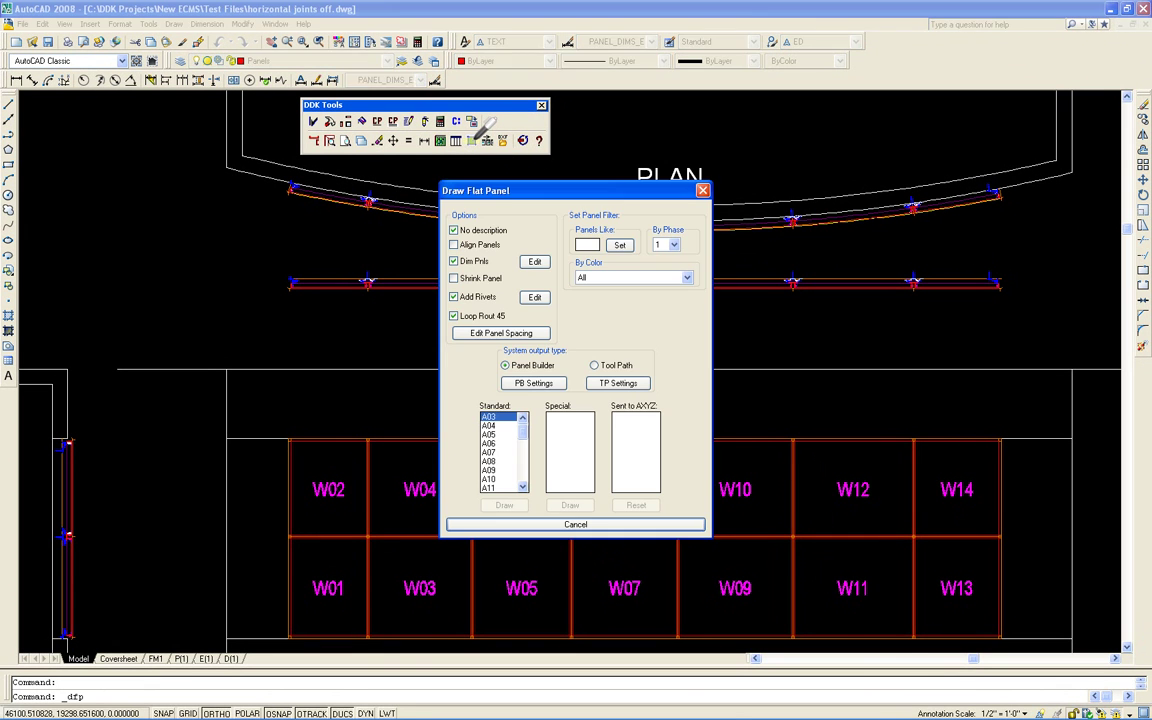
pyautogui.click(522, 458)
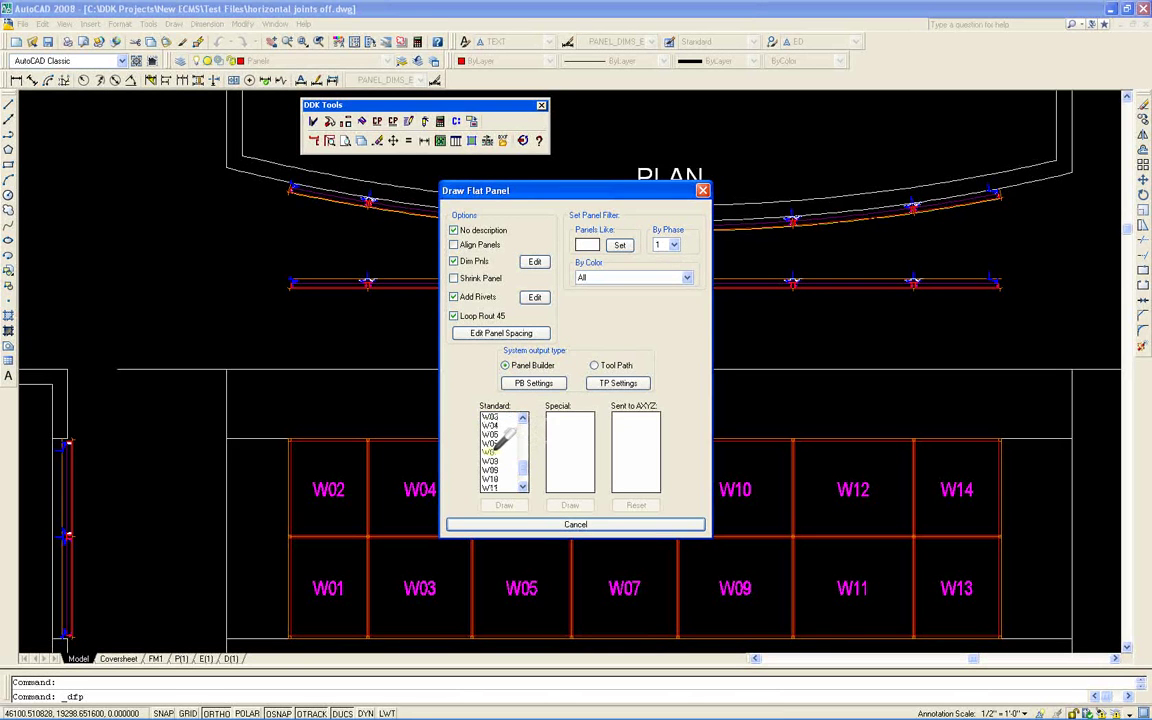
pyautogui.moveTo(505, 452); pyautogui.dragTo(508, 461)
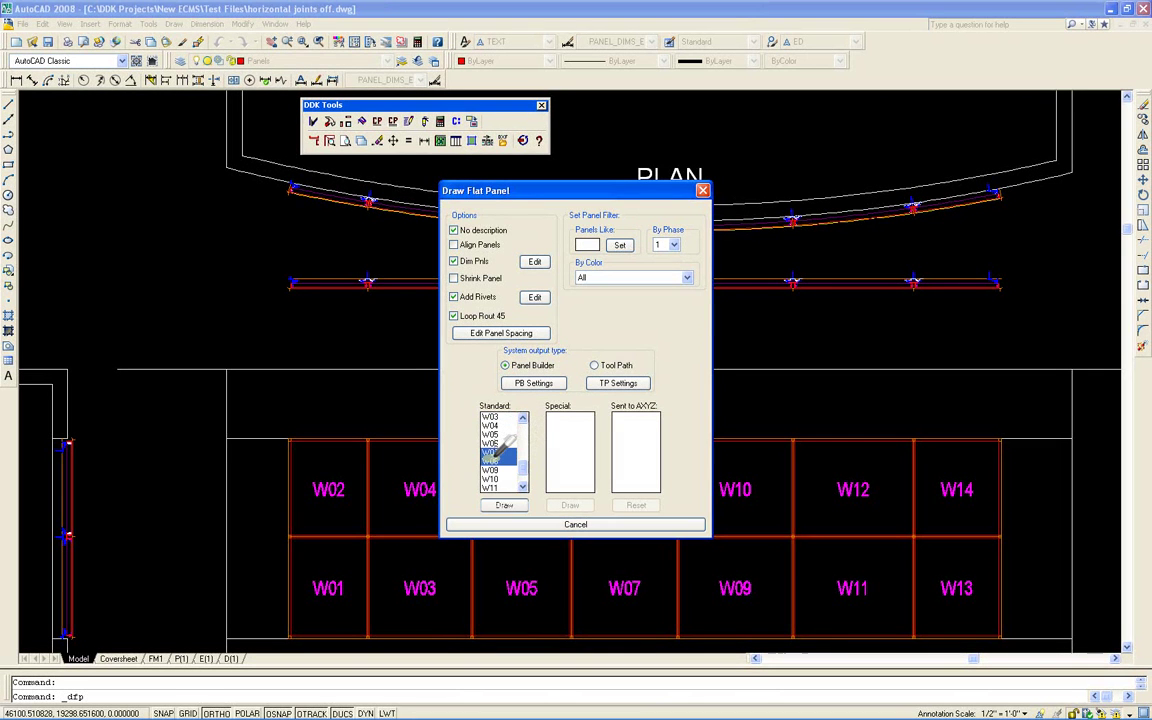
pyautogui.click(503, 502)
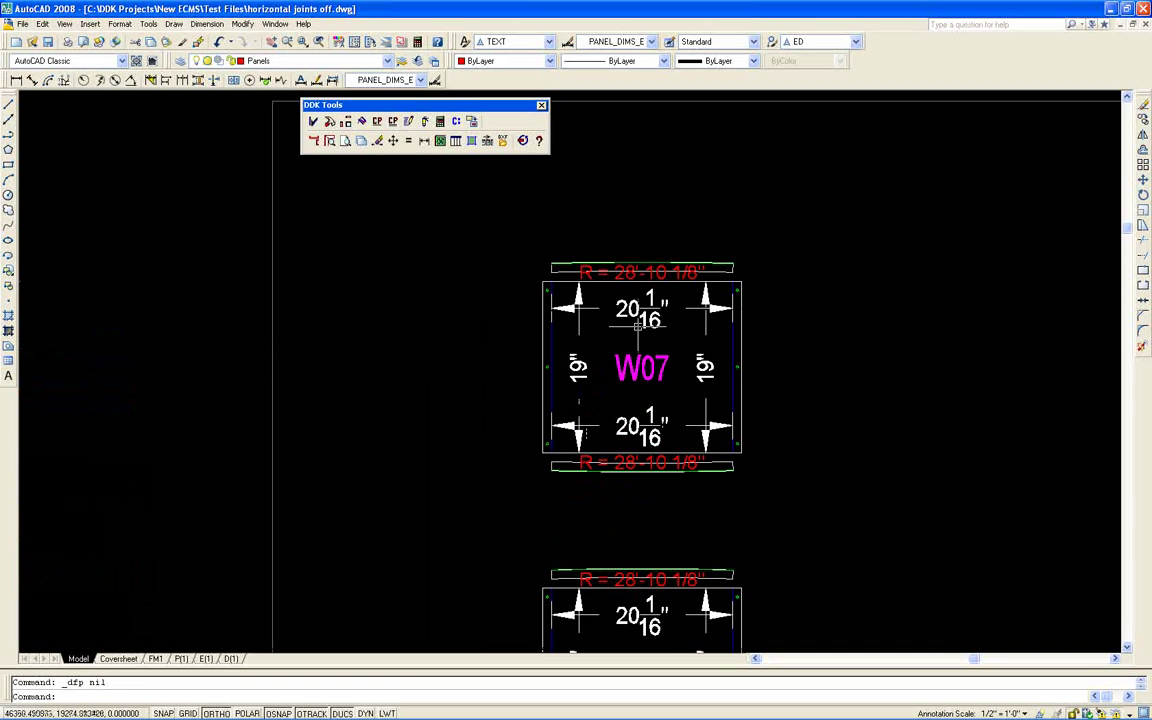
pyautogui.scroll(-1, 657, 303)
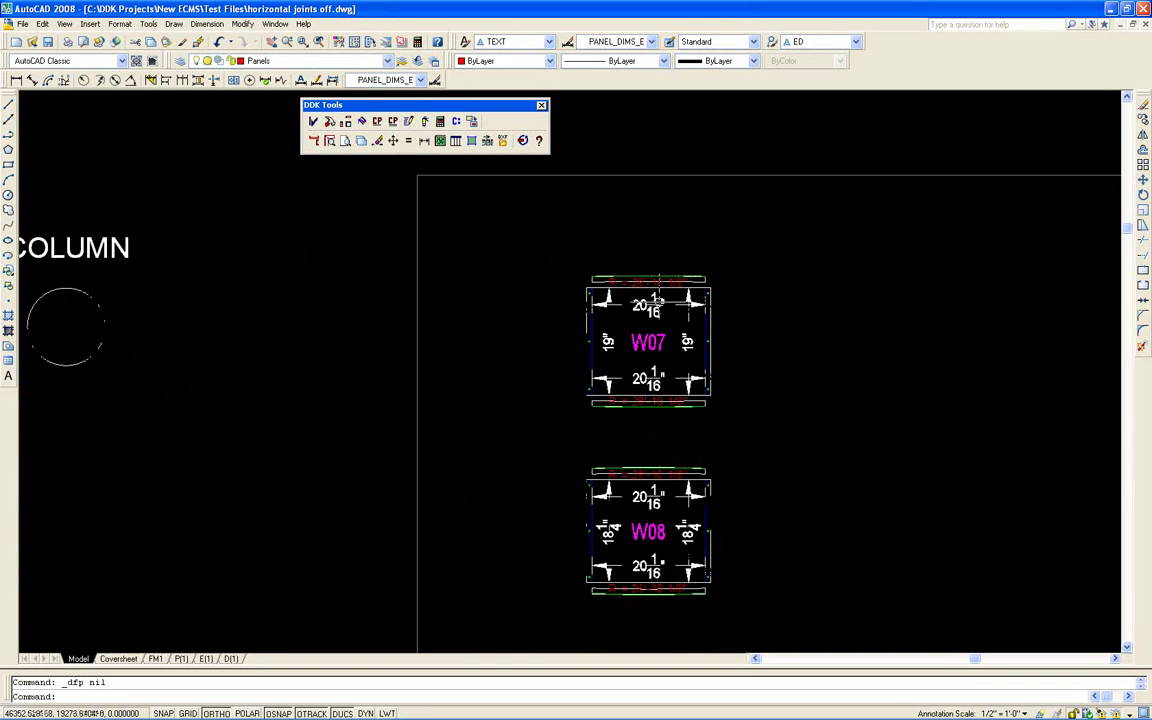
pyautogui.scroll(3, 625, 560)
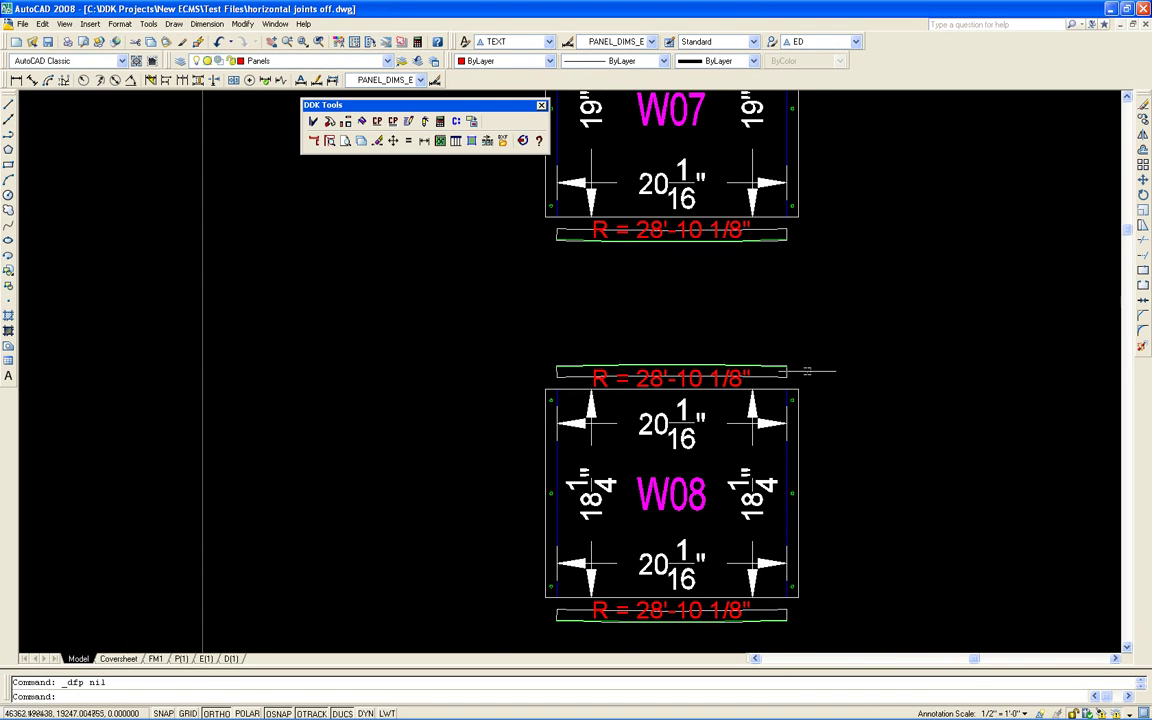
pyautogui.scroll(2, 792, 372)
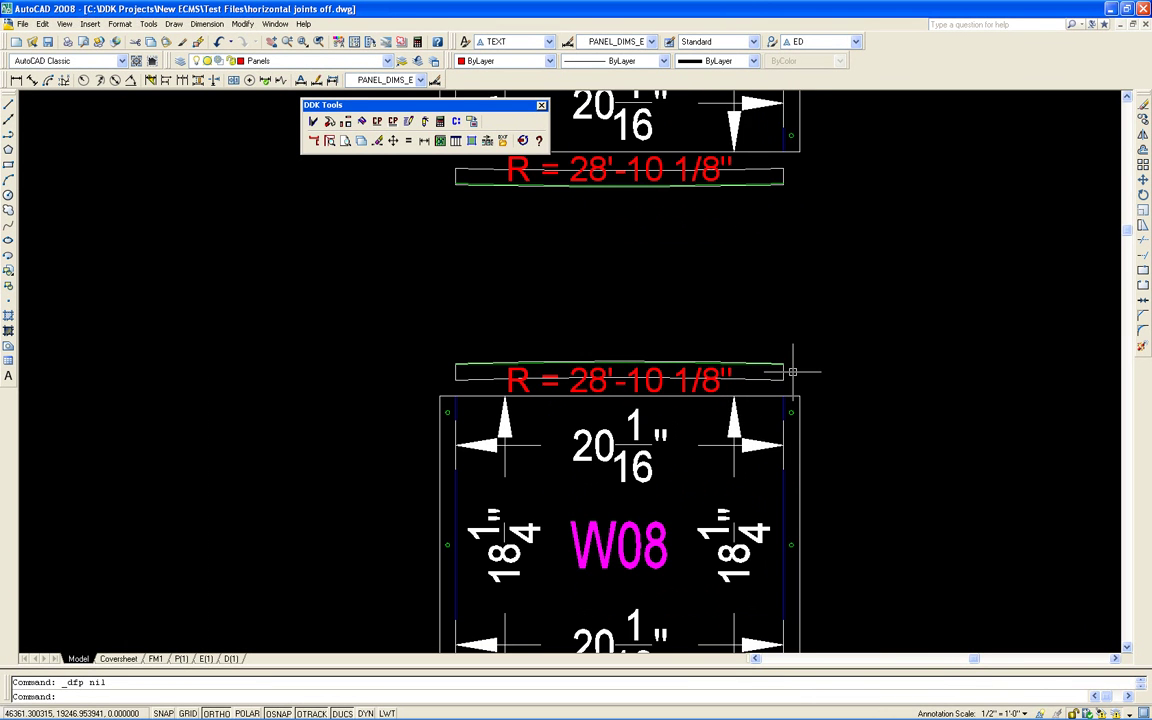
pyautogui.scroll(-2, 792, 372)
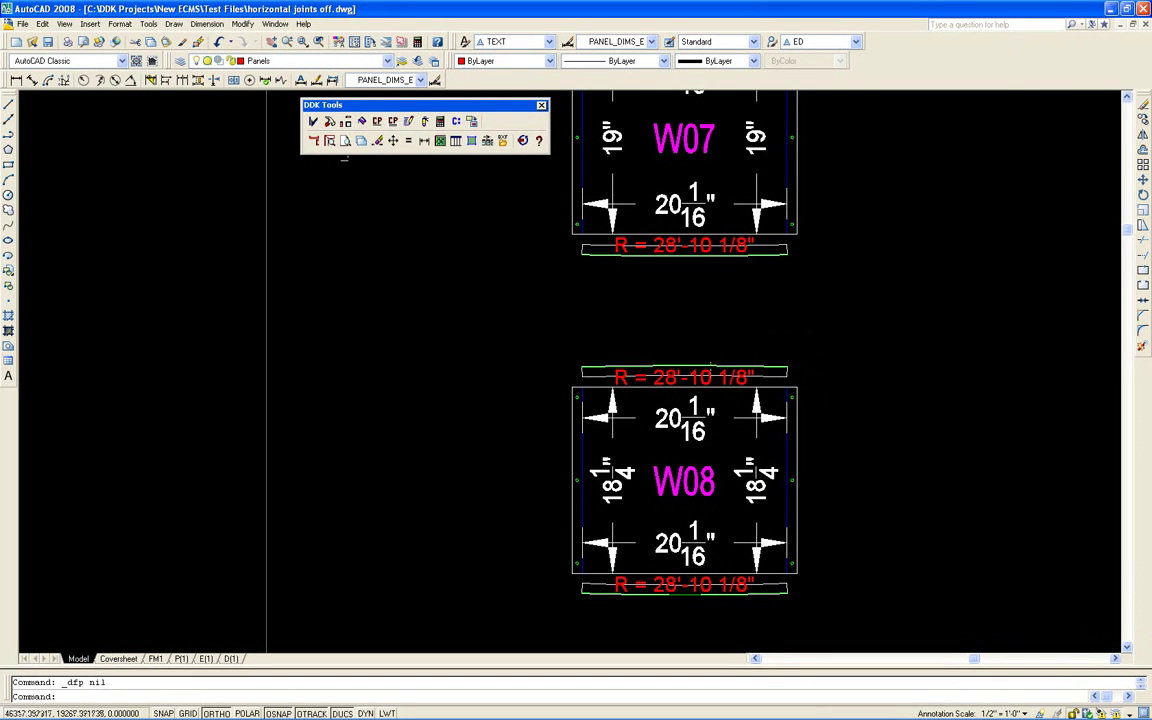
# Step: Locate W07 and set section 52807-PLAN-4's curved edges to V-Notch
pyautogui.click(345, 140)
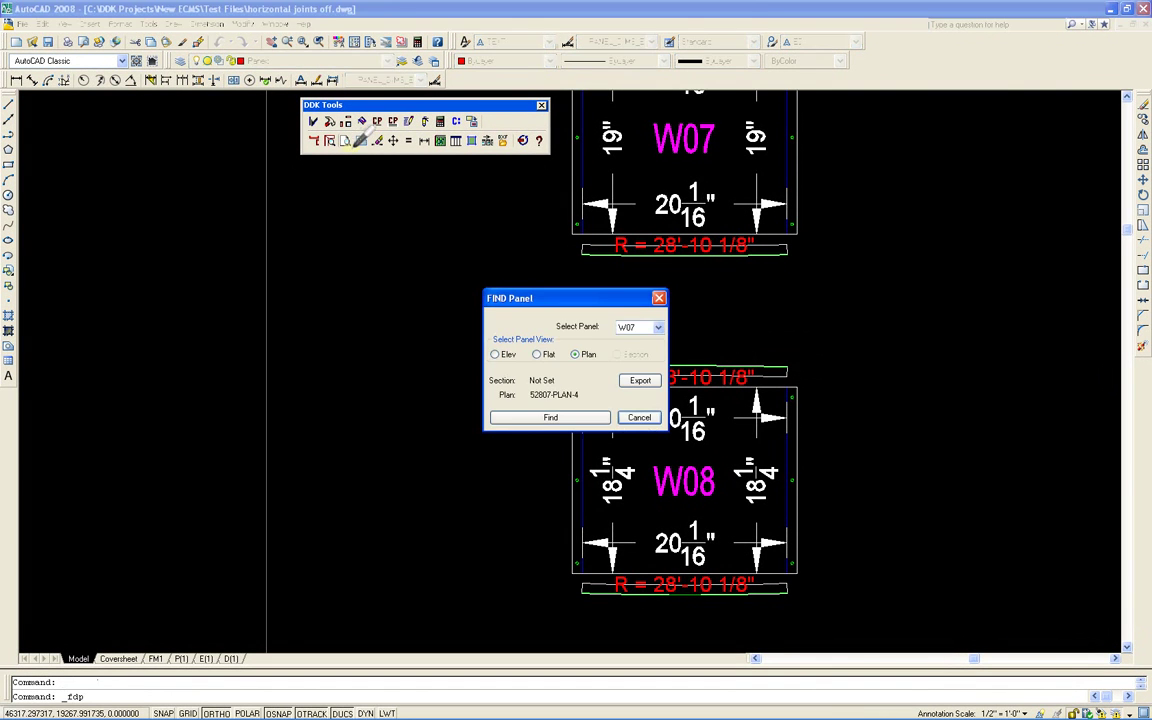
pyautogui.click(555, 413)
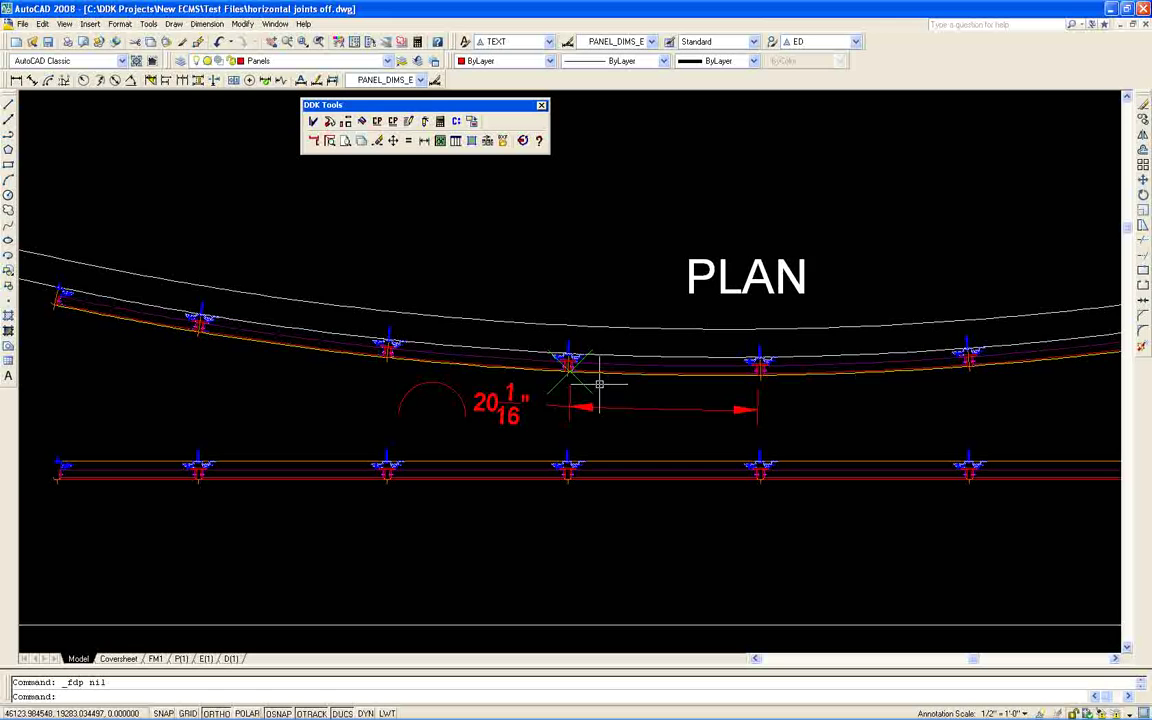
pyautogui.scroll(3, 650, 388)
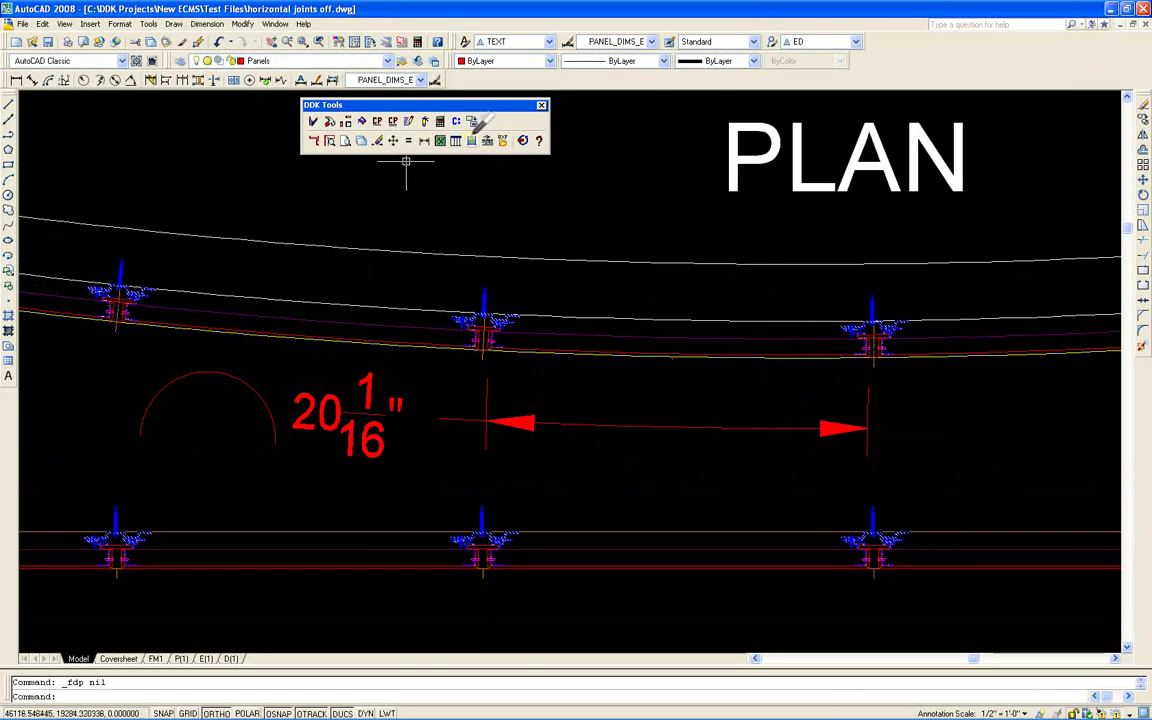
pyautogui.click(409, 121)
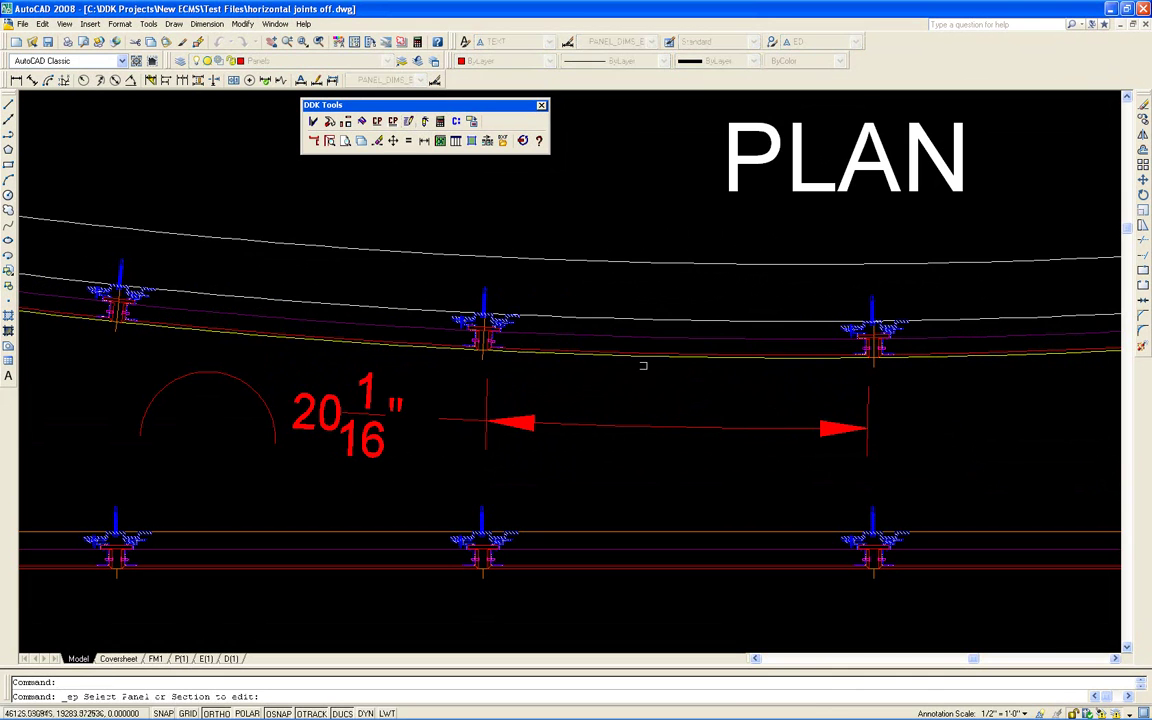
pyautogui.click(480, 330)
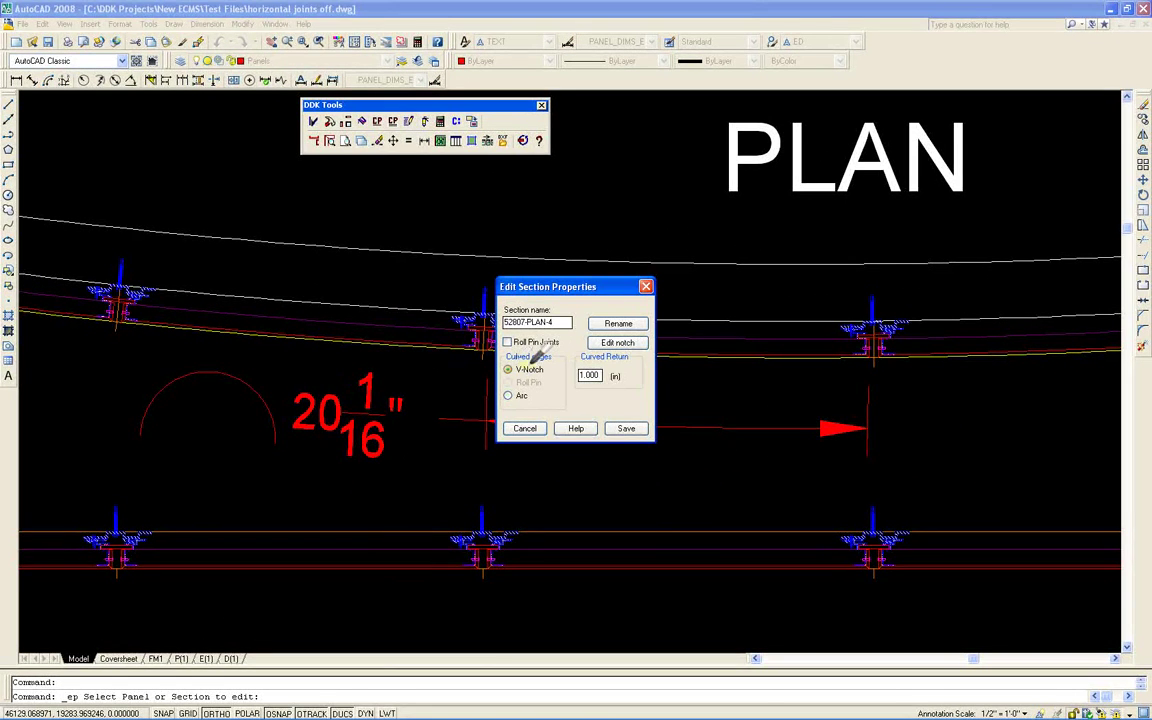
pyautogui.click(626, 428)
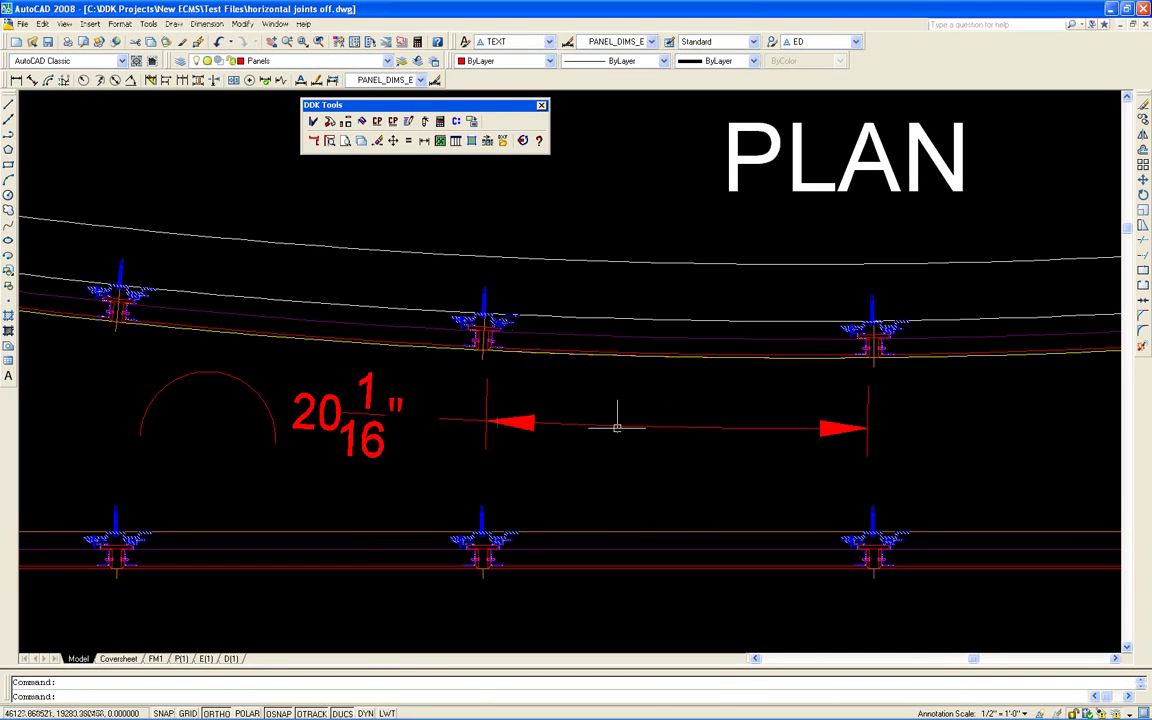
pyautogui.click(480, 122)
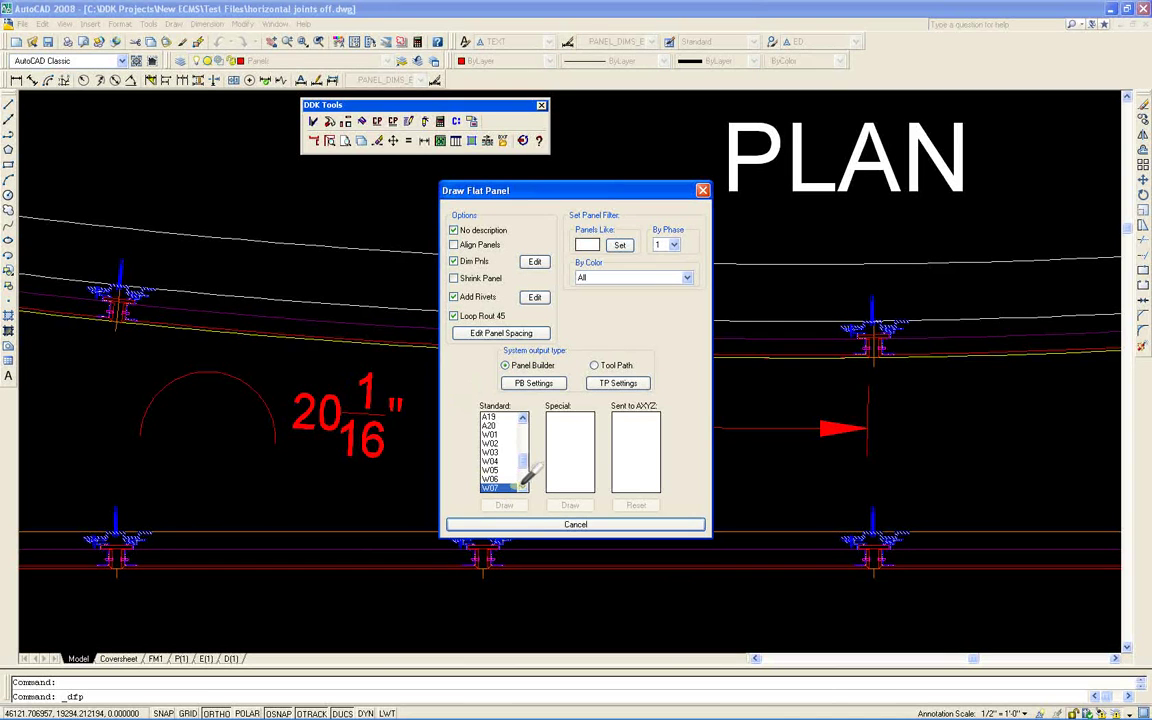
# Step: Select W07 and W08 in the Standard list and draw their flat panels again
pyautogui.scroll(-1, 513, 457)
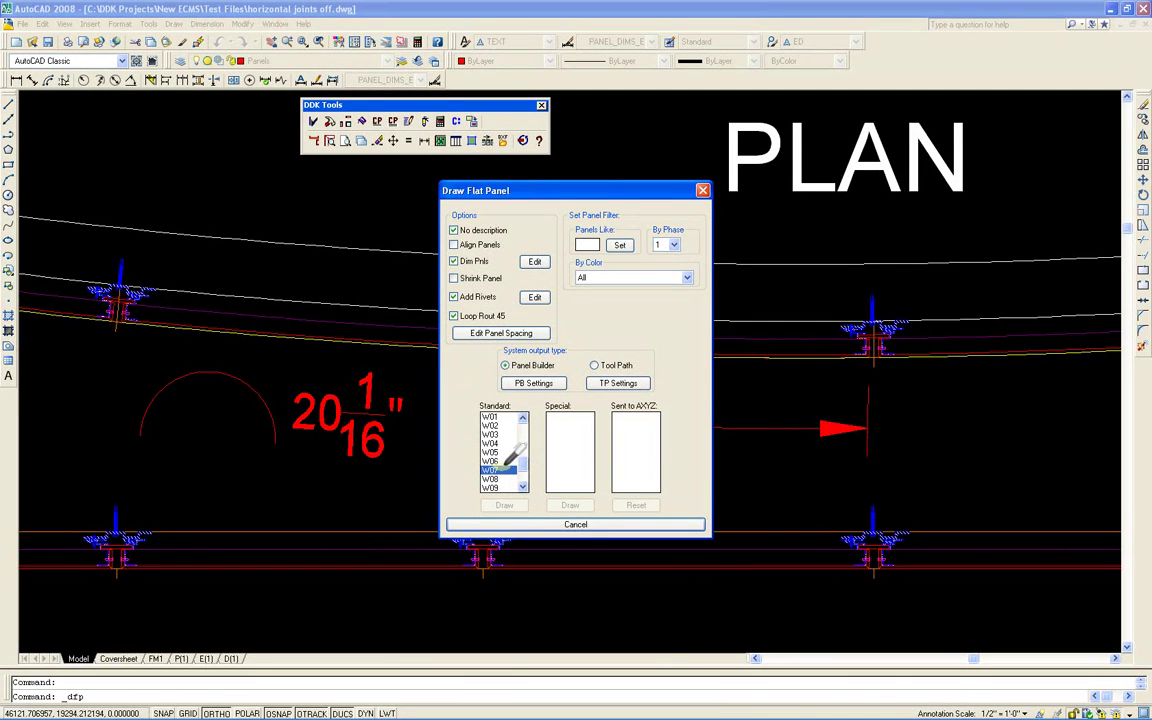
pyautogui.click(505, 469)
pyautogui.keyDown('shift'); pyautogui.click(497, 479); pyautogui.keyUp('shift')
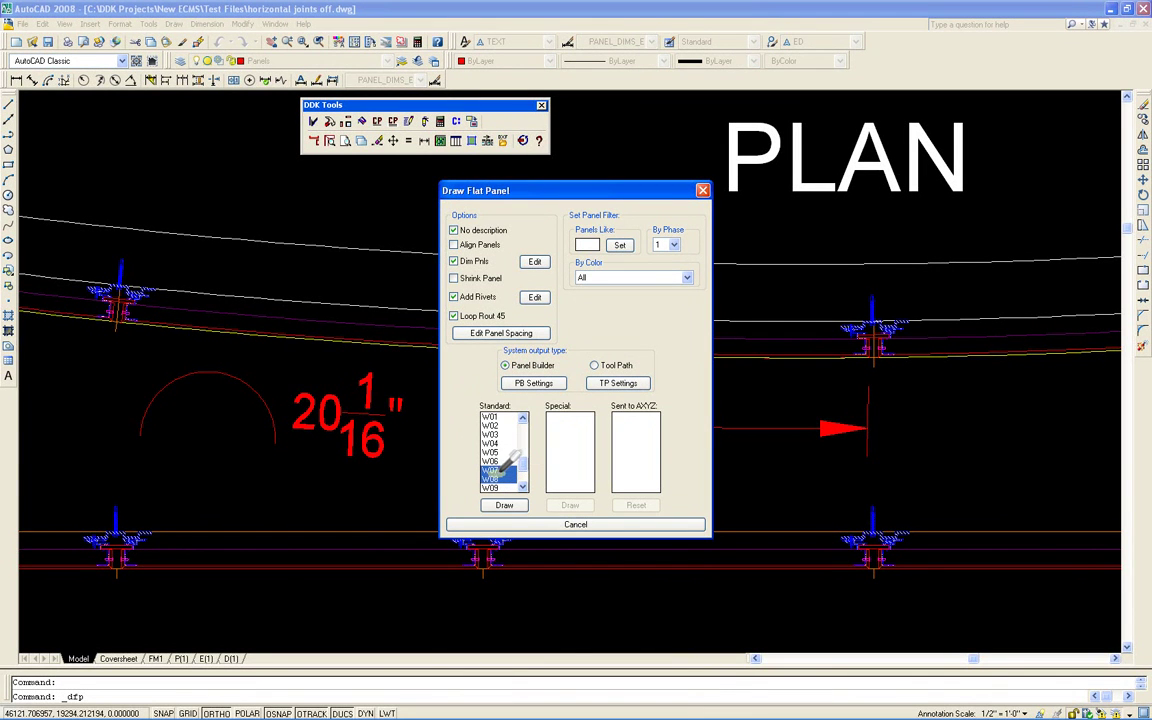
pyautogui.click(507, 504)
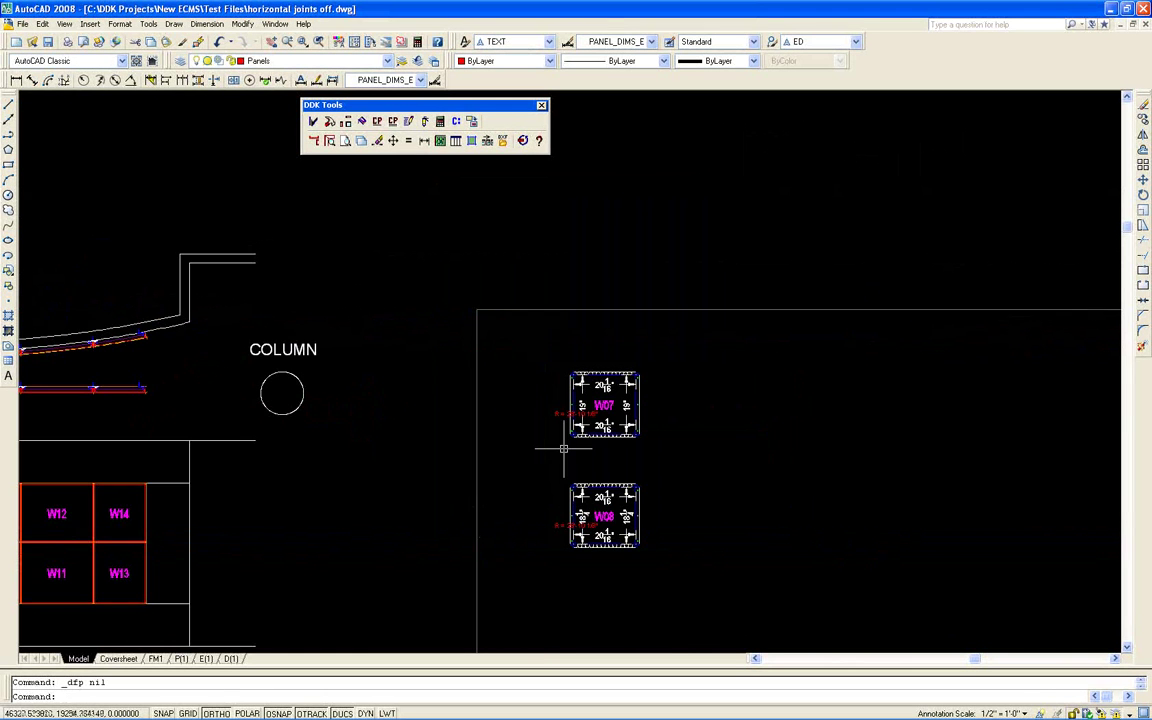
pyautogui.scroll(8, 600, 404)
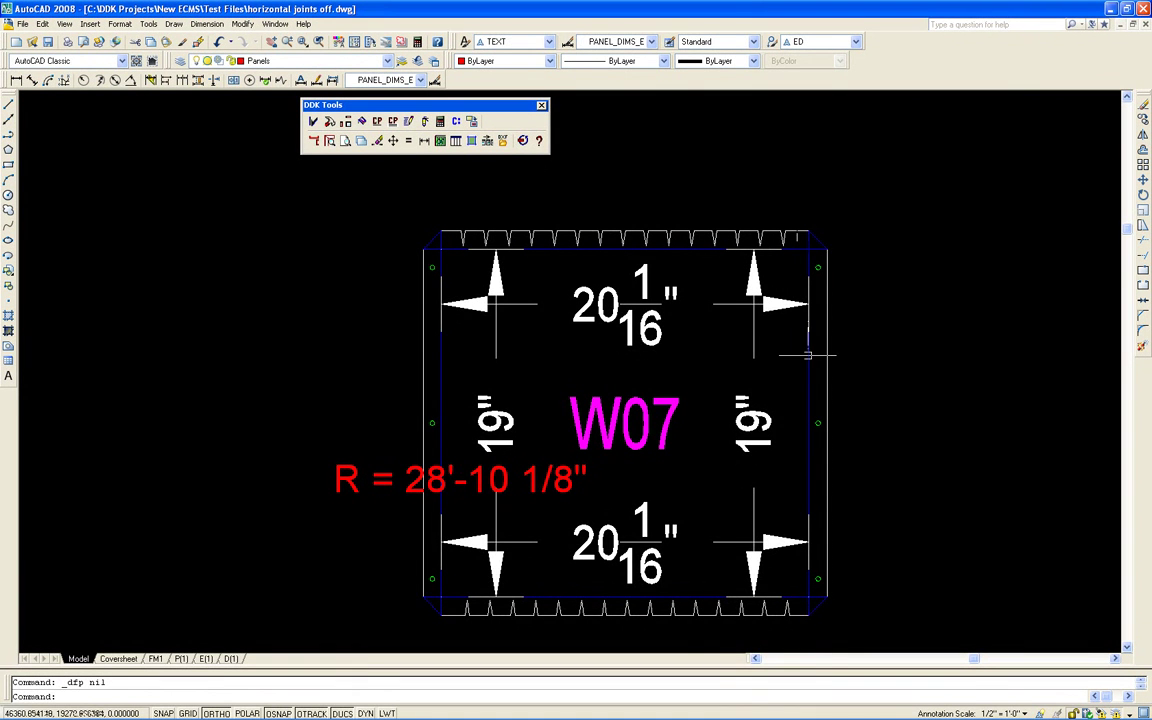
pyautogui.scroll(-2, 808, 355)
pyautogui.scroll(-4, 807, 354)
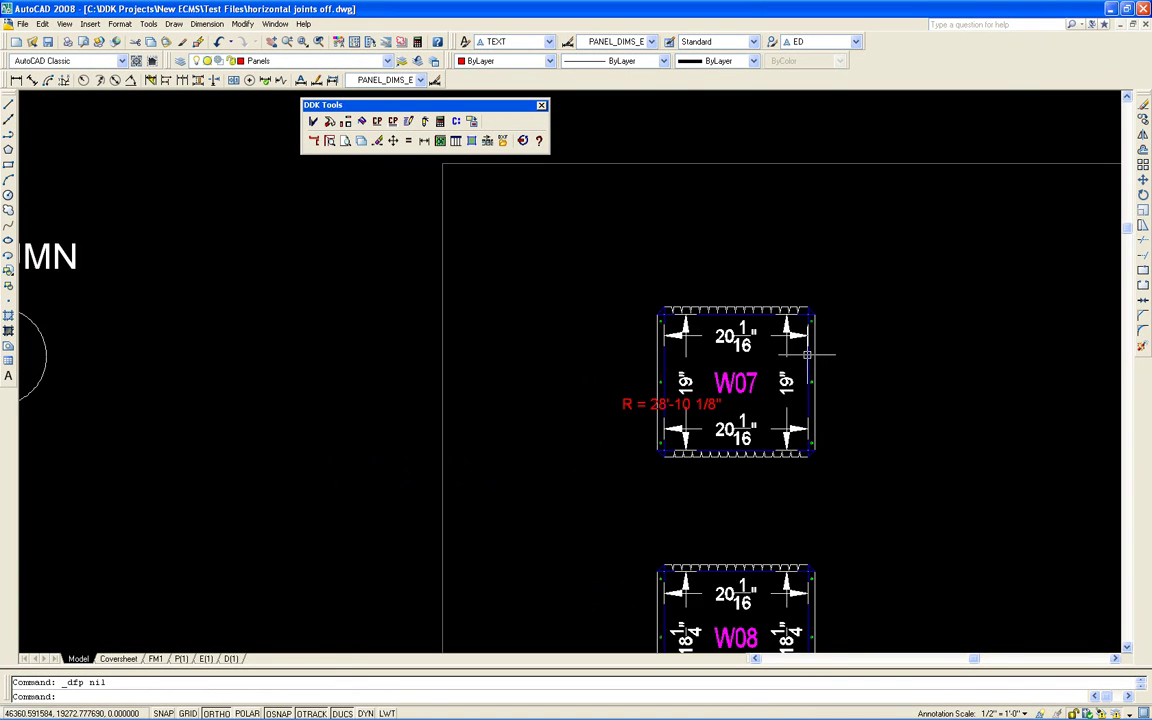
# Step: Zoom out and pan until the plan, elevation, section and column drawings are centred
pyautogui.scroll(-2, 807, 354)
pyautogui.moveTo(623, 326); pyautogui.dragTo(923, 380, button='middle')
pyautogui.moveTo(575, 405); pyautogui.dragTo(753, 362, button='middle')
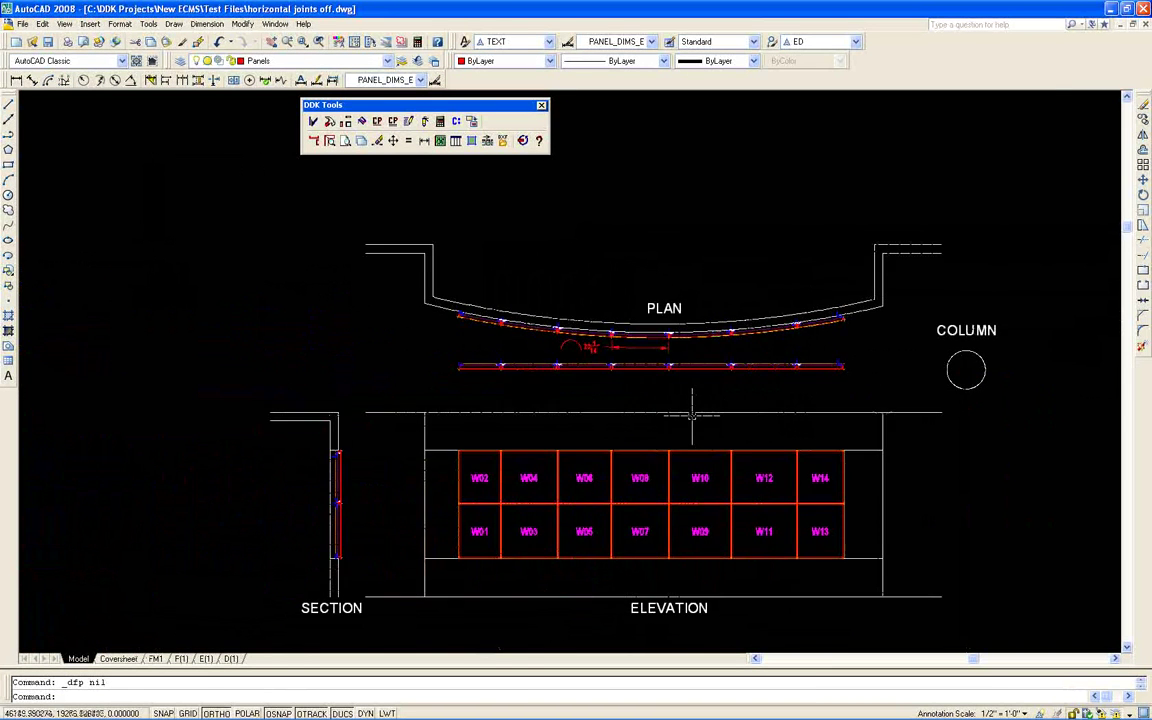
pyautogui.scroll(2, 689, 488)
pyautogui.moveTo(689, 488)
pyautogui.mouseDown(button='middle')
pyautogui.moveTo(695, 405)
pyautogui.moveTo(655, 375)
pyautogui.mouseUp(button='middle')
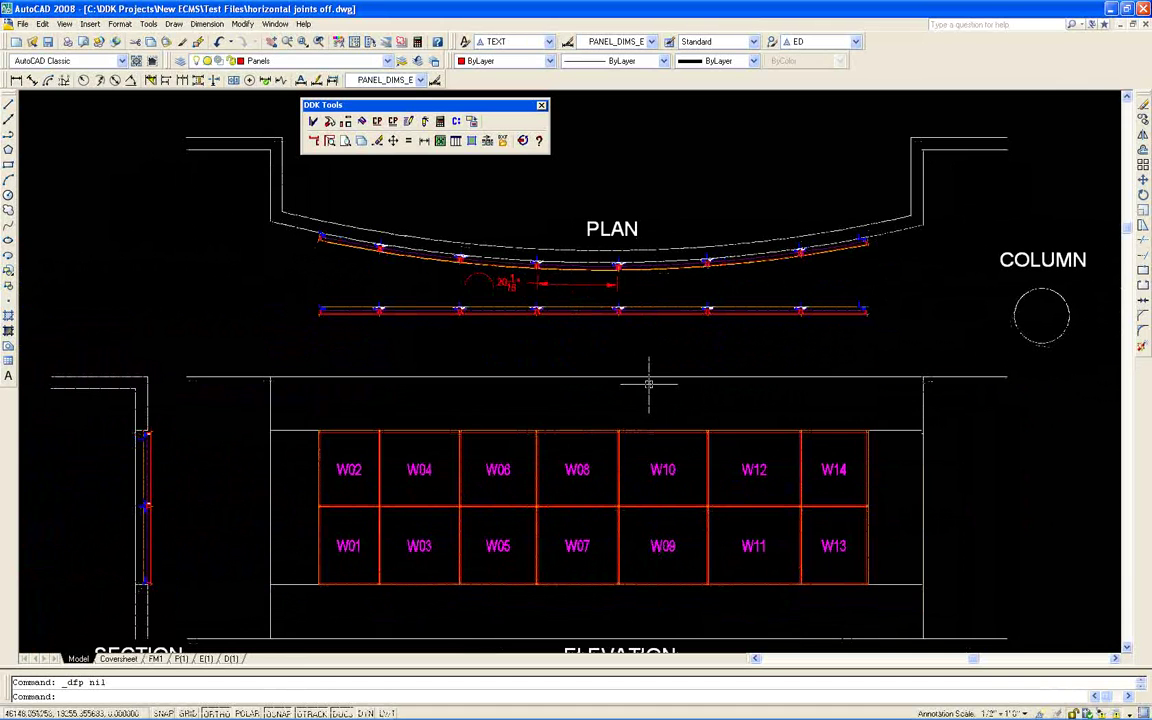